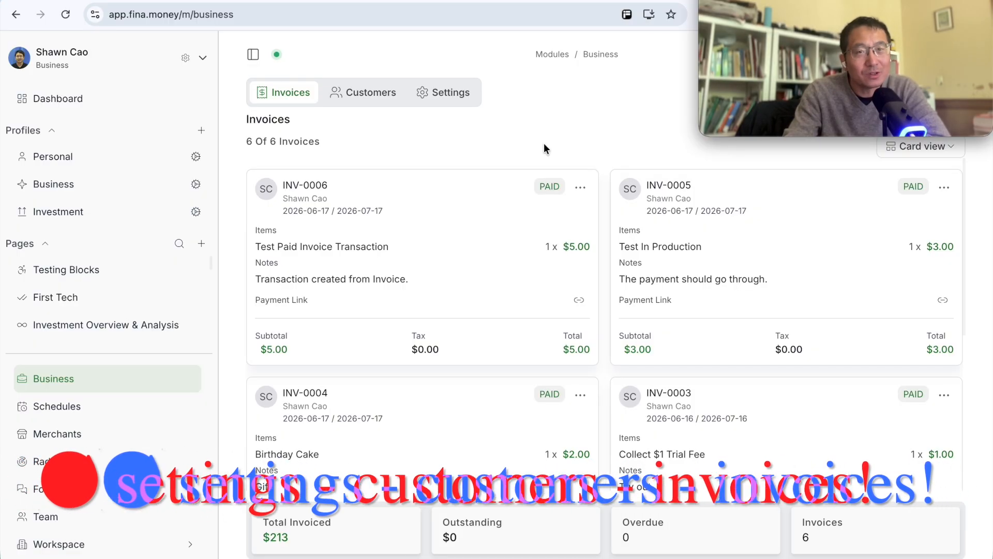
# Step: Review the business settings: business details, checking account choices, Stripe connection, invoice styling and preset services
pyautogui.click(451, 97)
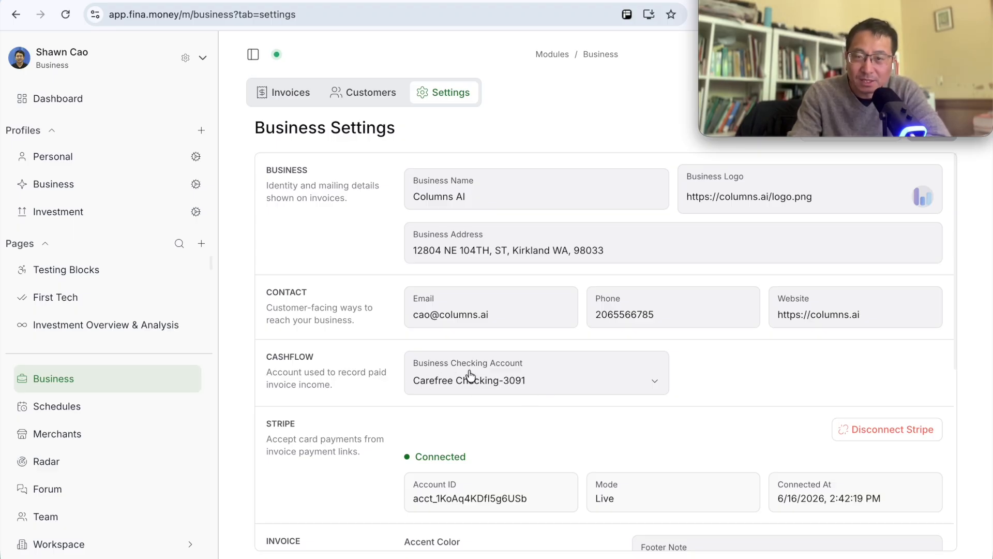
pyautogui.click(542, 382)
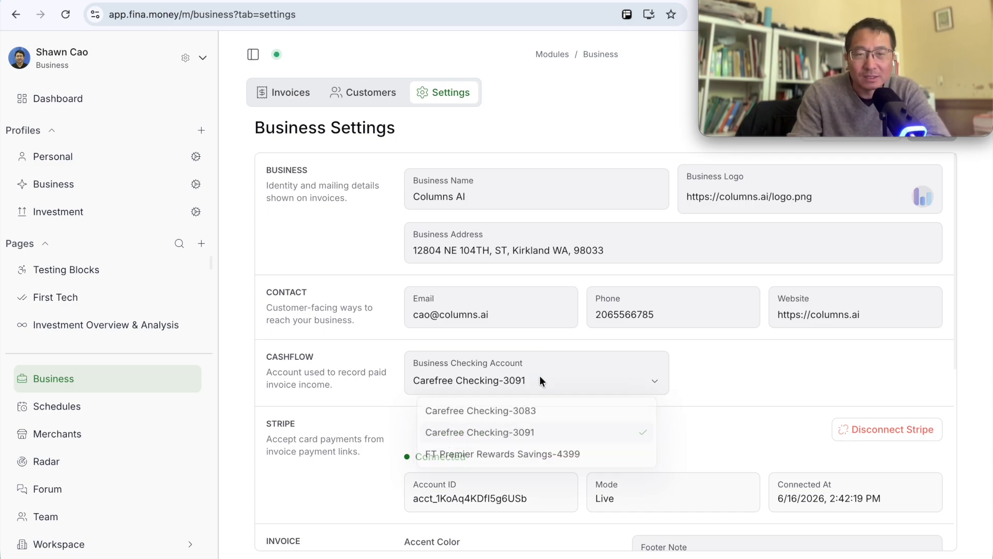
pyautogui.click(709, 398)
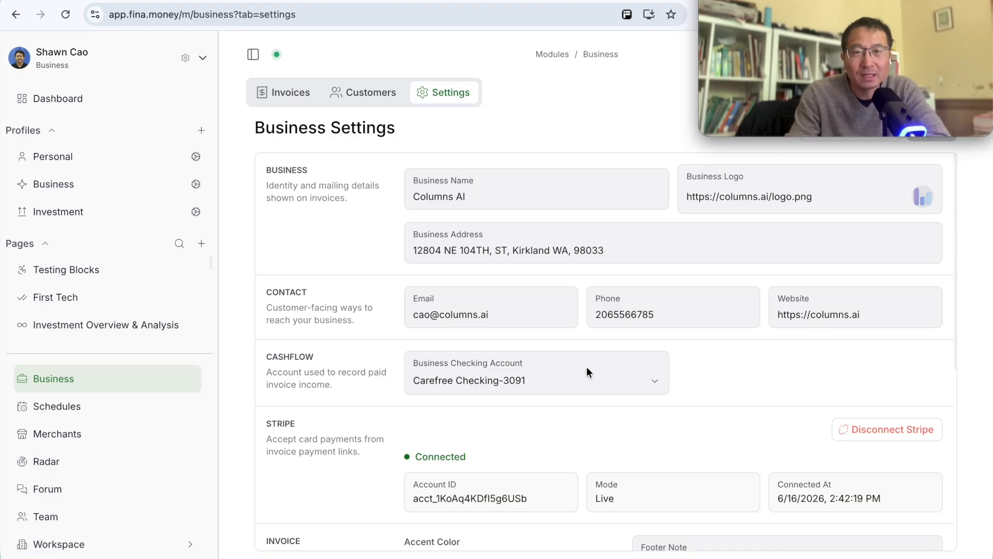
pyautogui.scroll(-1, 369, 404)
pyautogui.scroll(-3, 369, 400)
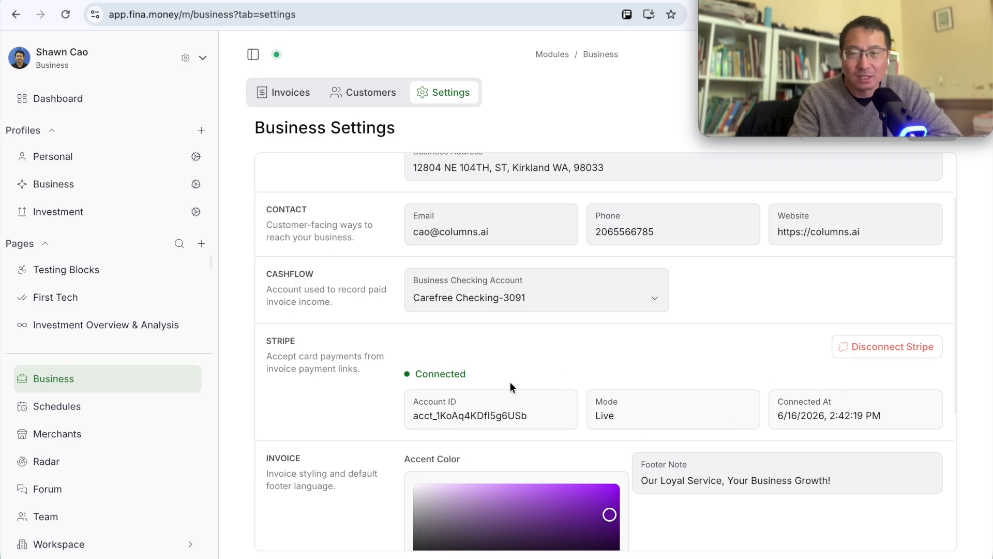
pyautogui.scroll(-5, 621, 383)
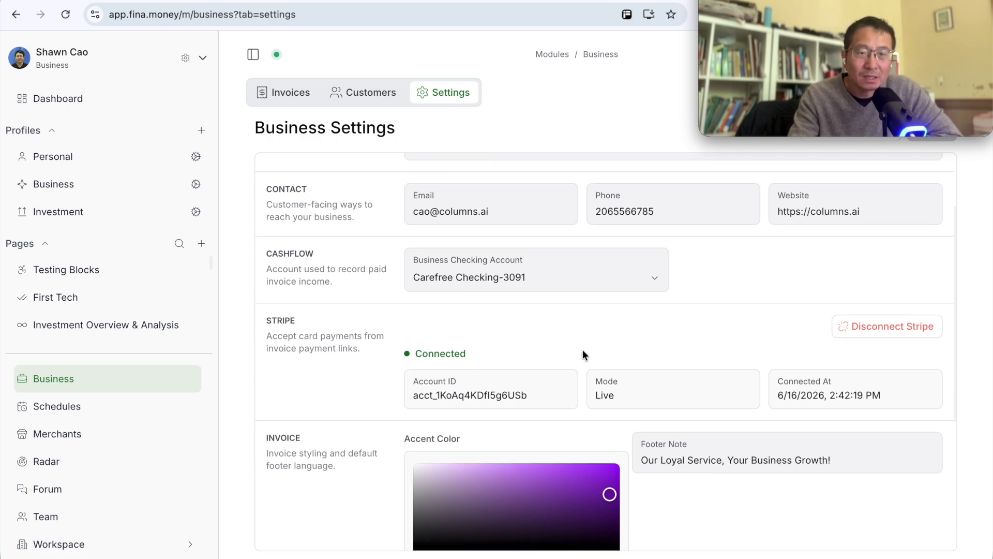
pyautogui.scroll(-1, 394, 330)
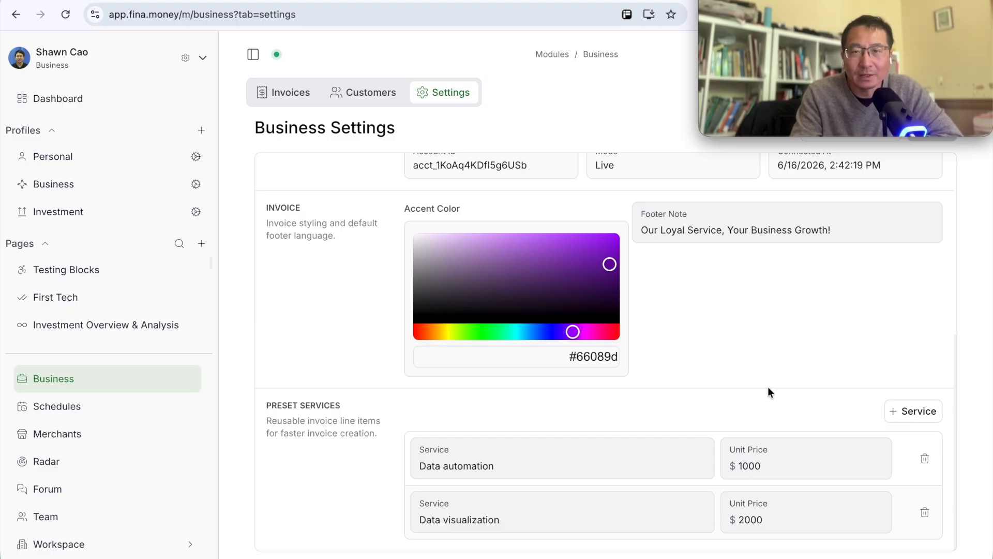
pyautogui.scroll(6, 768, 386)
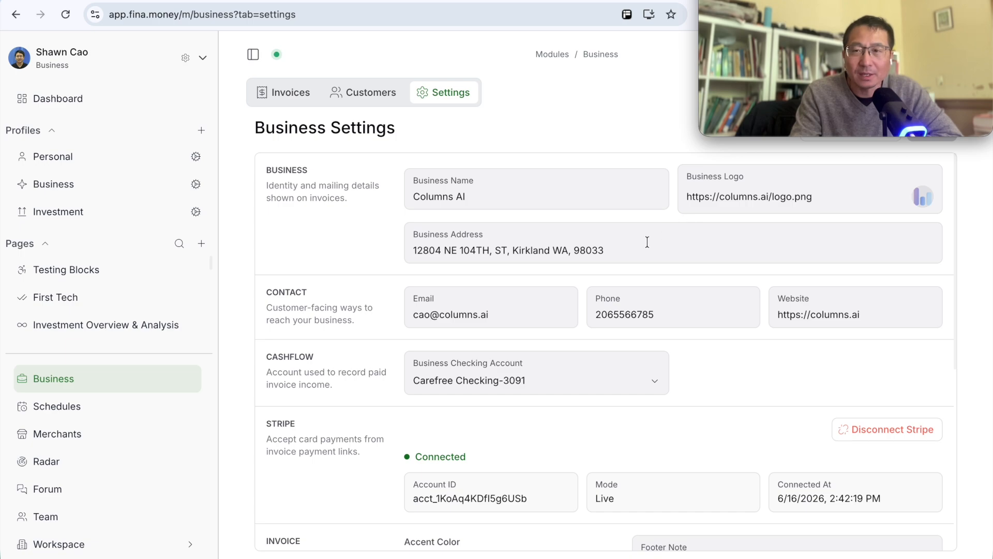
pyautogui.moveTo(554, 541)
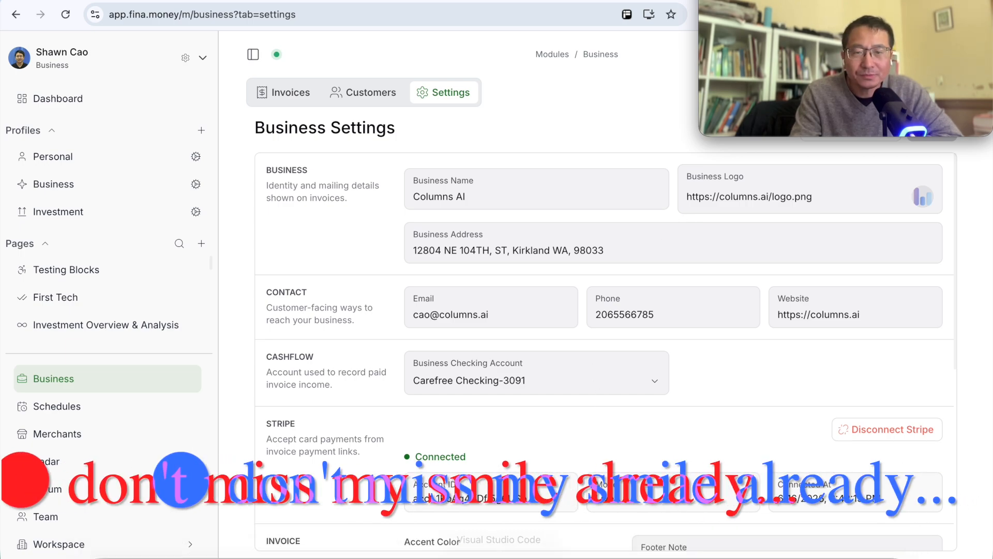
# Step: Preview the sample invoice from its header through to the amount due and footer note, and close the preview
pyautogui.moveTo(715, 16)
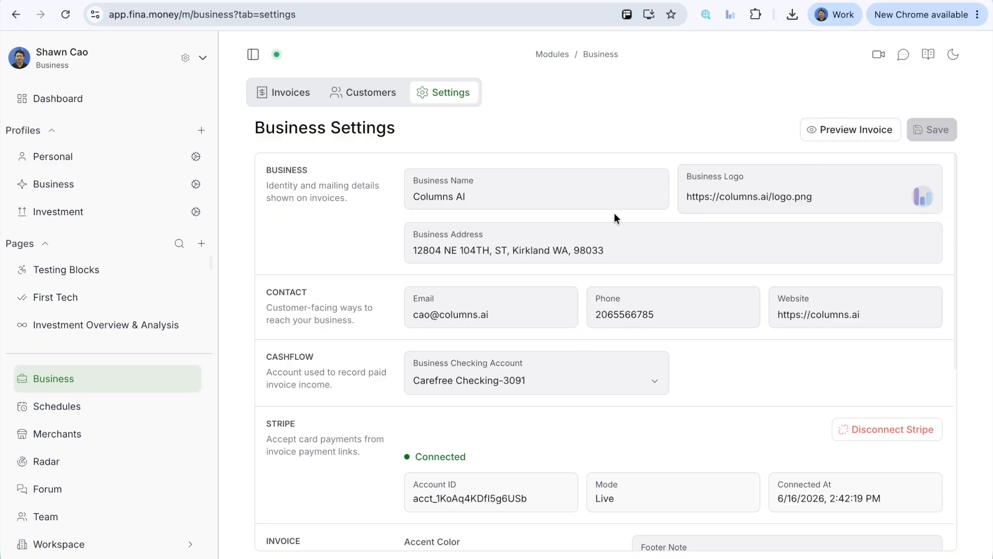
pyautogui.click(837, 132)
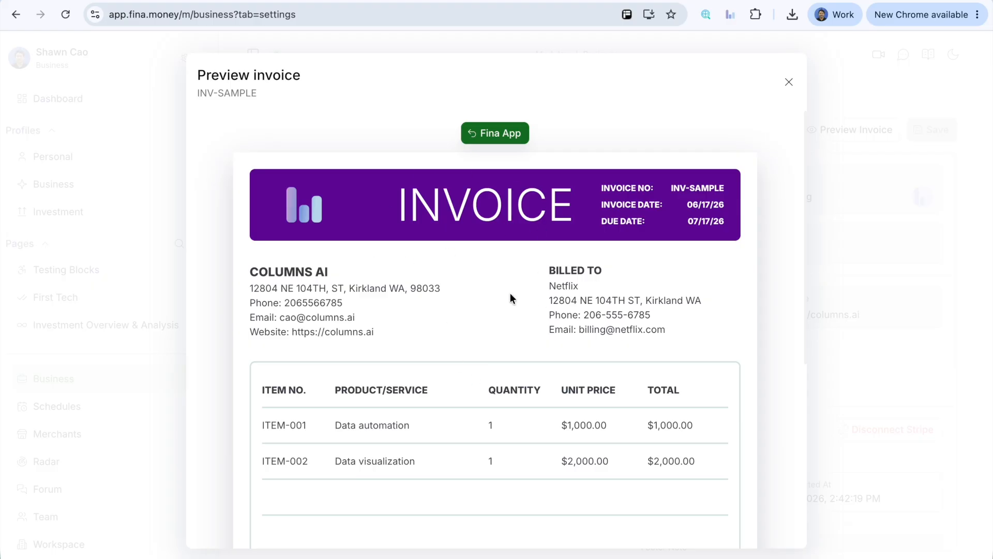
pyautogui.scroll(-6, 460, 277)
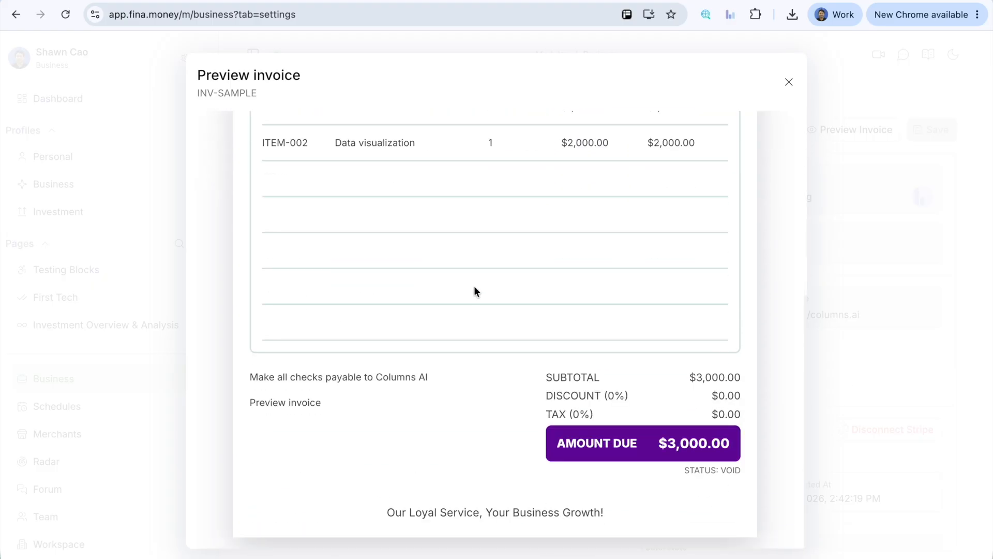
pyautogui.scroll(6, 468, 295)
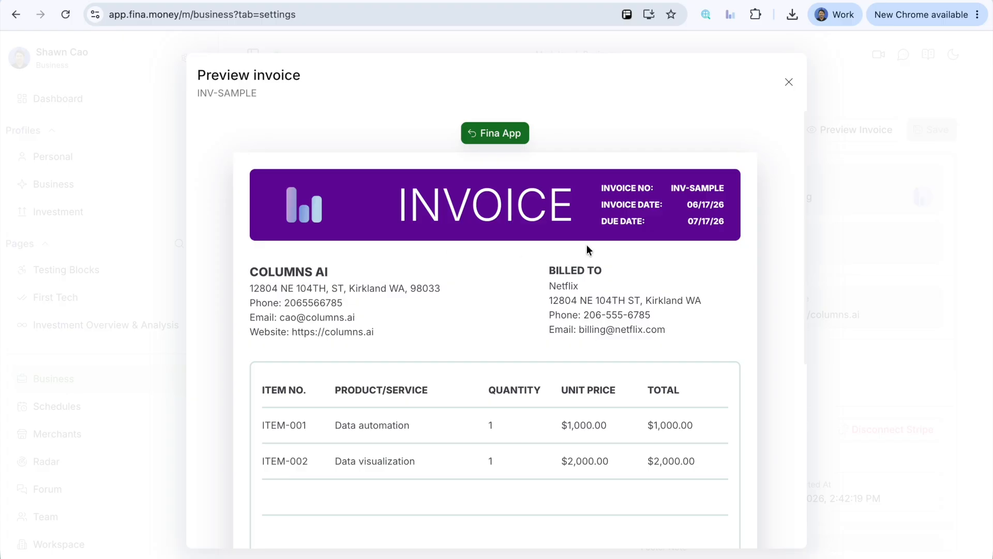
pyautogui.scroll(-5, 508, 282)
pyautogui.scroll(5, 510, 408)
pyautogui.scroll(-5, 595, 311)
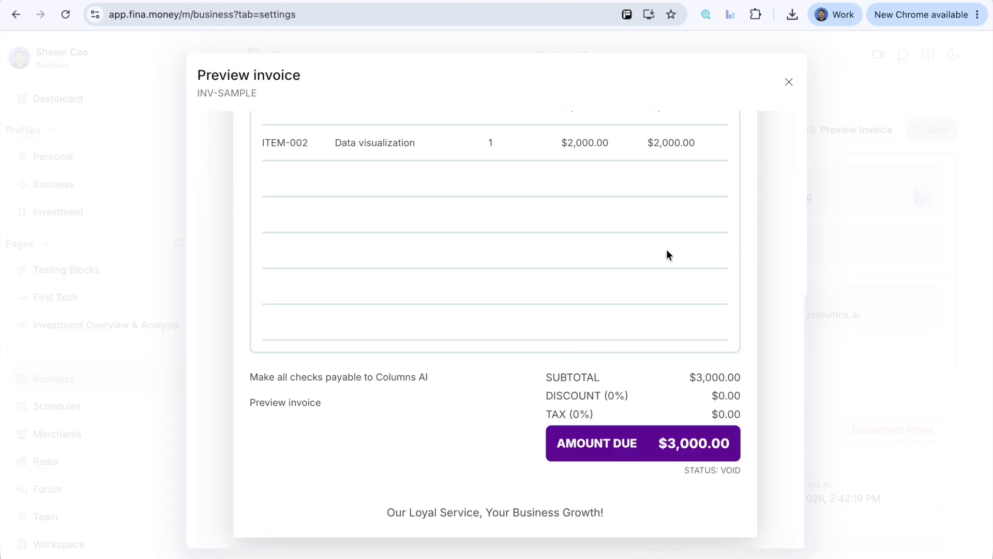
pyautogui.click(790, 78)
# Step: Change the invoice accent color to the medium blue #5f7fe7
pyautogui.scroll(-6, 582, 288)
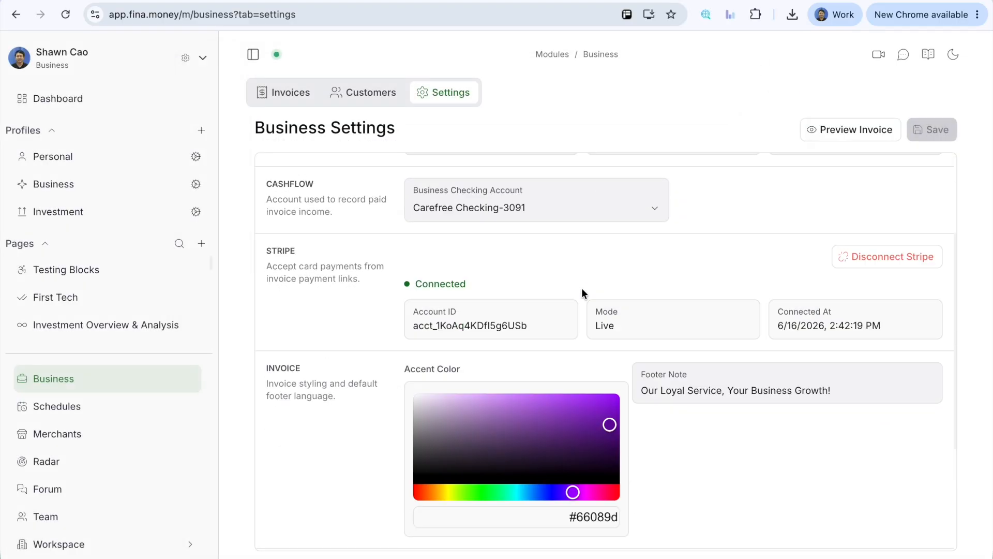
pyautogui.click(508, 242)
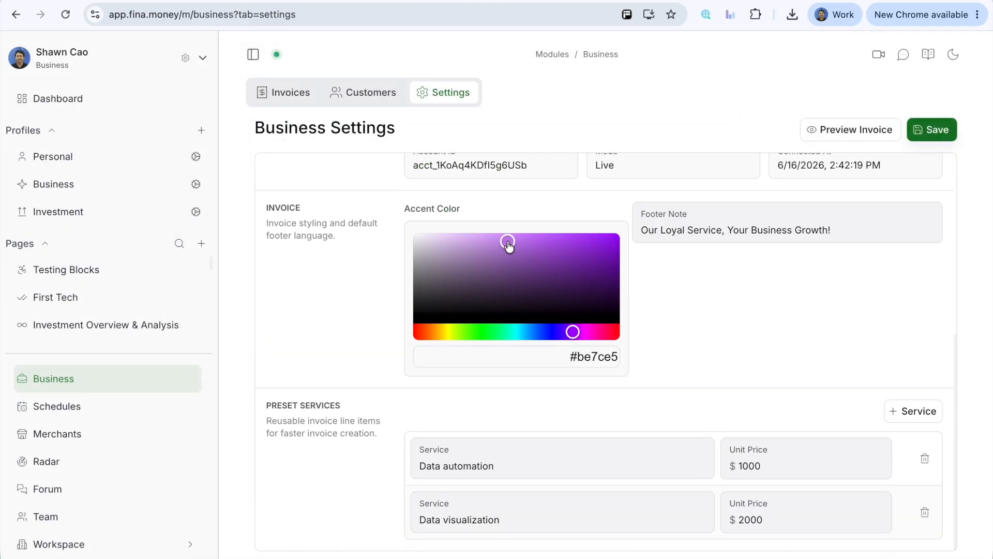
pyautogui.click(543, 331)
pyautogui.click(540, 241)
# Step: Preview the sample invoice with the blue accent color and close the preview
pyautogui.click(850, 129)
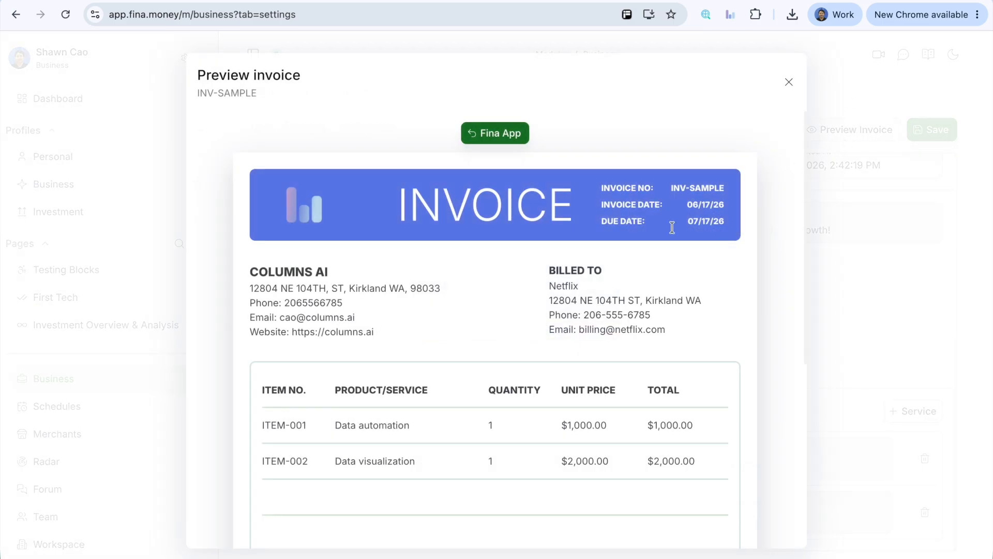
pyautogui.scroll(-4, 549, 265)
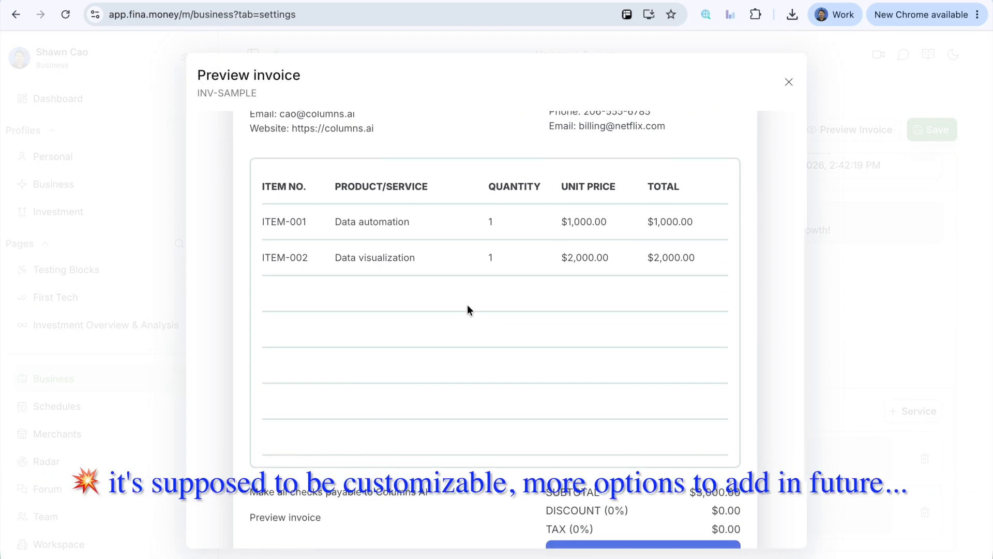
pyautogui.scroll(4, 477, 310)
pyautogui.scroll(-3, 566, 240)
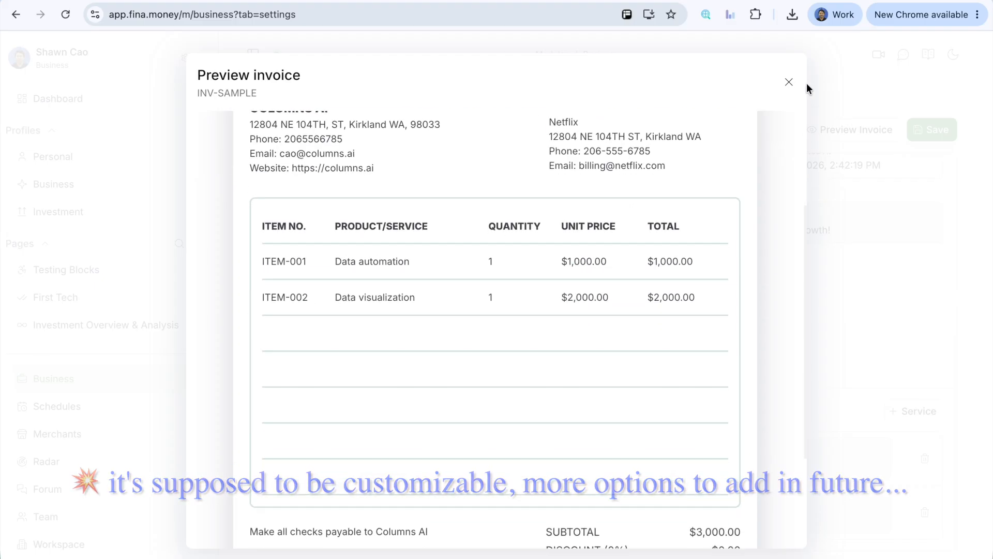
pyautogui.click(788, 83)
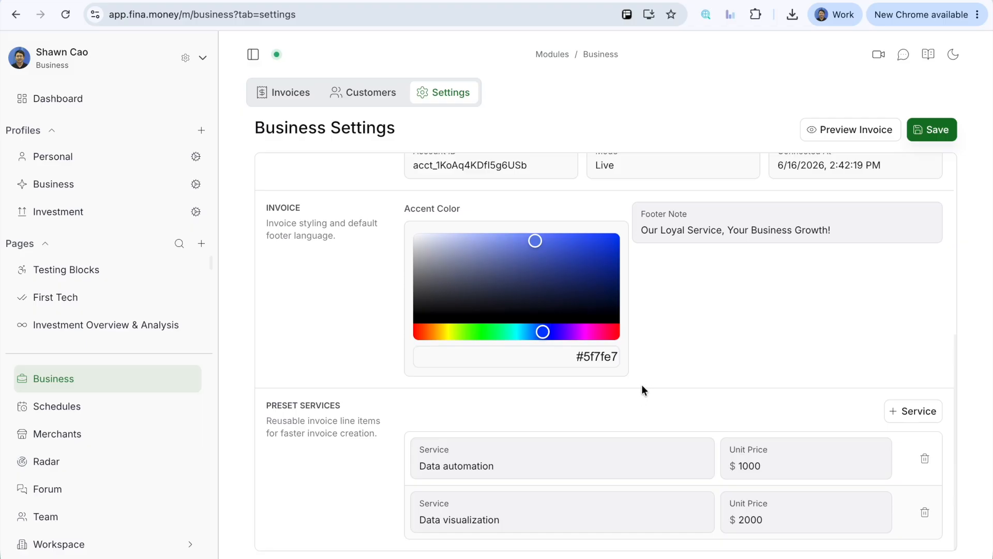
# Step: Open the customers list, inspect the new customer form and its status options, and close it without adding anyone
pyautogui.scroll(3, 648, 361)
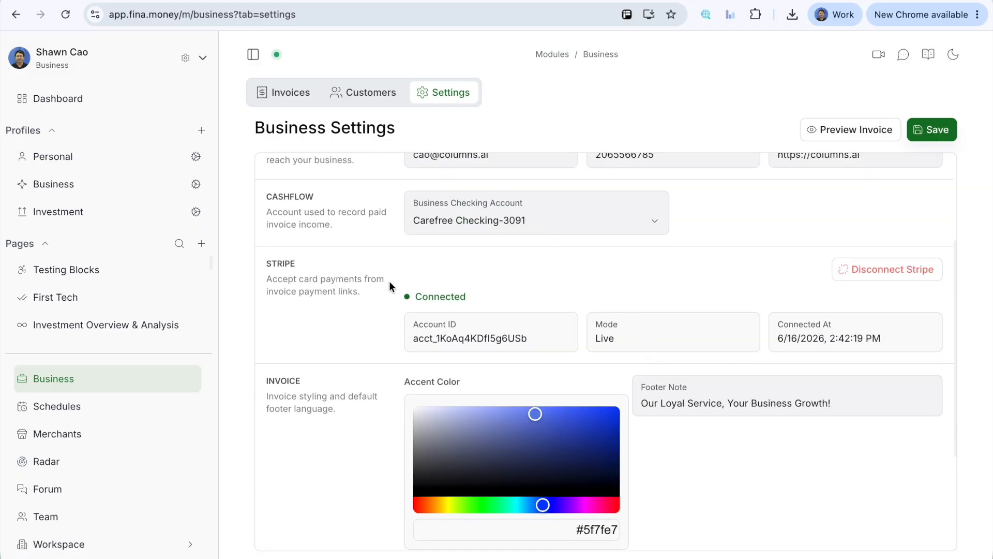
pyautogui.scroll(3, 563, 296)
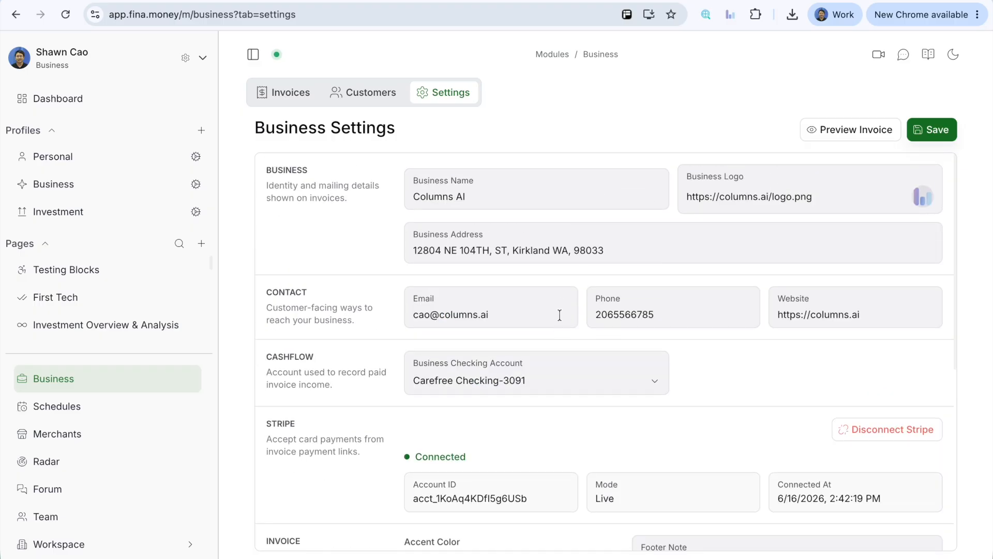
pyautogui.click(367, 98)
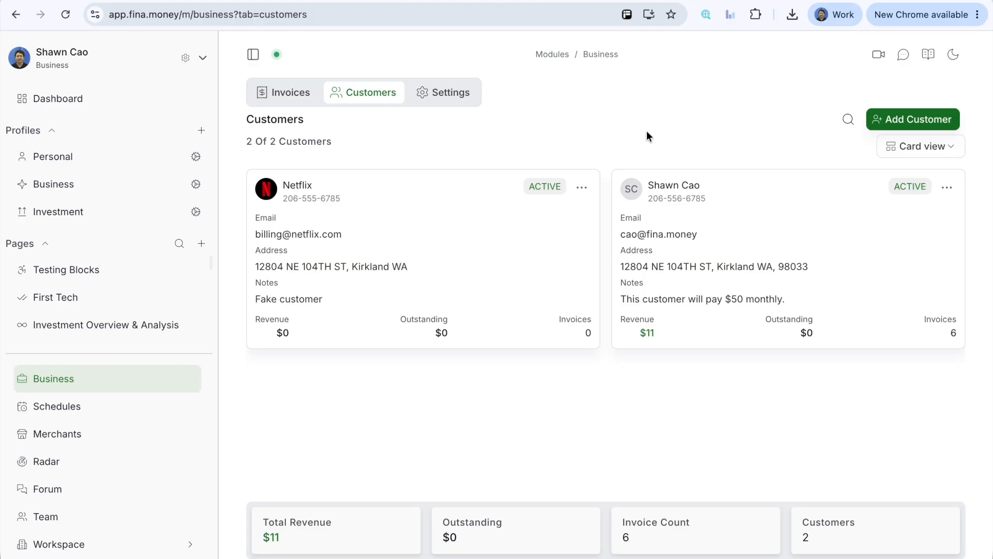
pyautogui.click(892, 135)
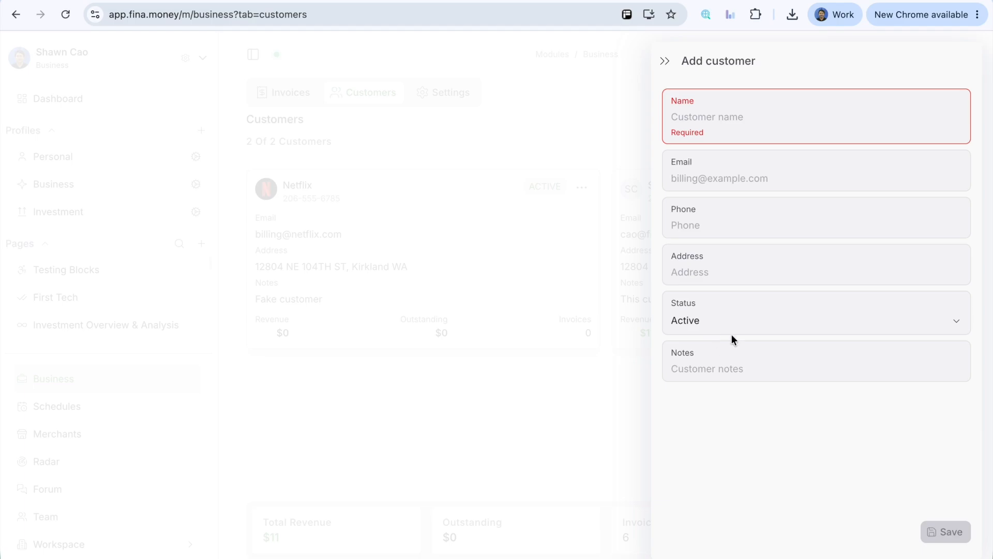
pyautogui.click(733, 316)
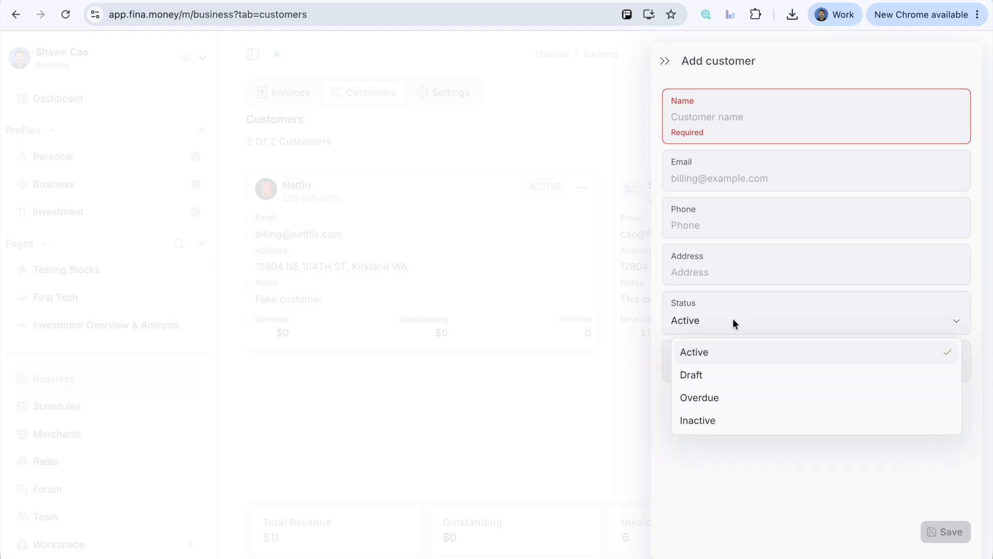
pyautogui.click(720, 309)
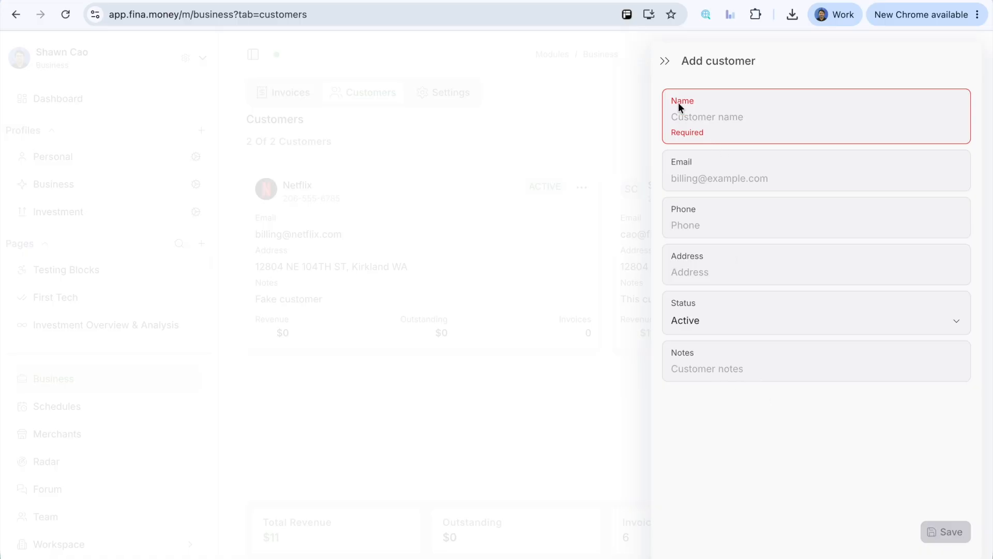
pyautogui.click(665, 61)
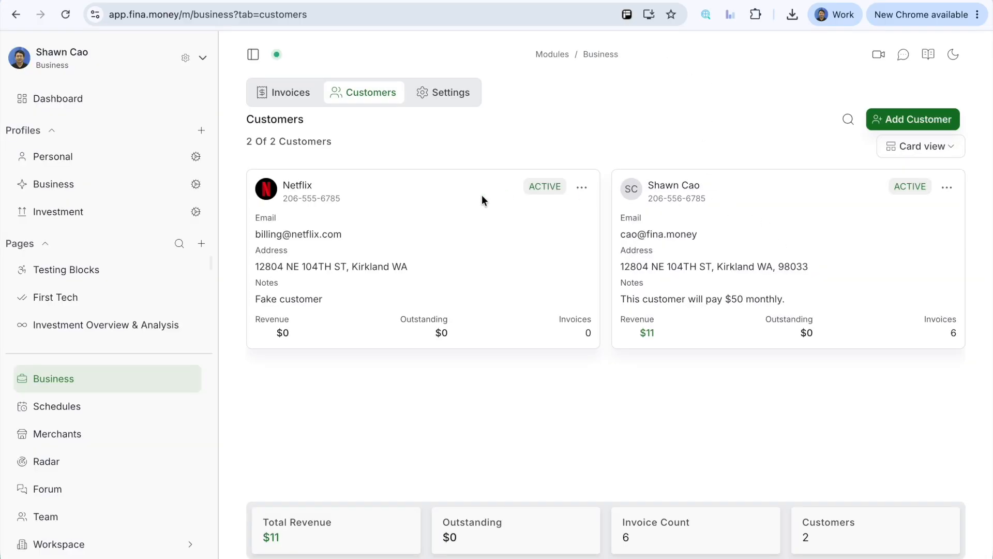
# Step: Switch the customers list from cards to Table view
pyautogui.click(923, 147)
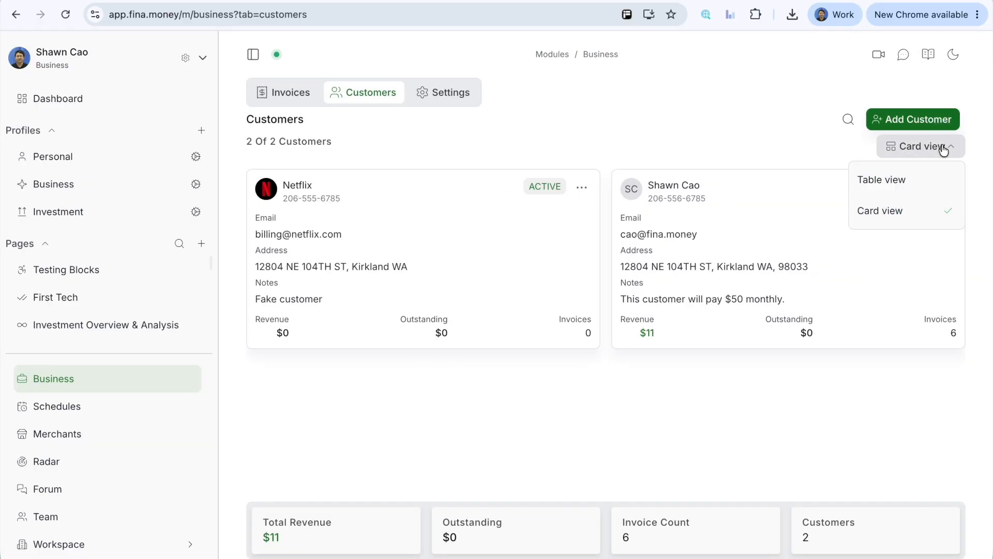
pyautogui.click(863, 177)
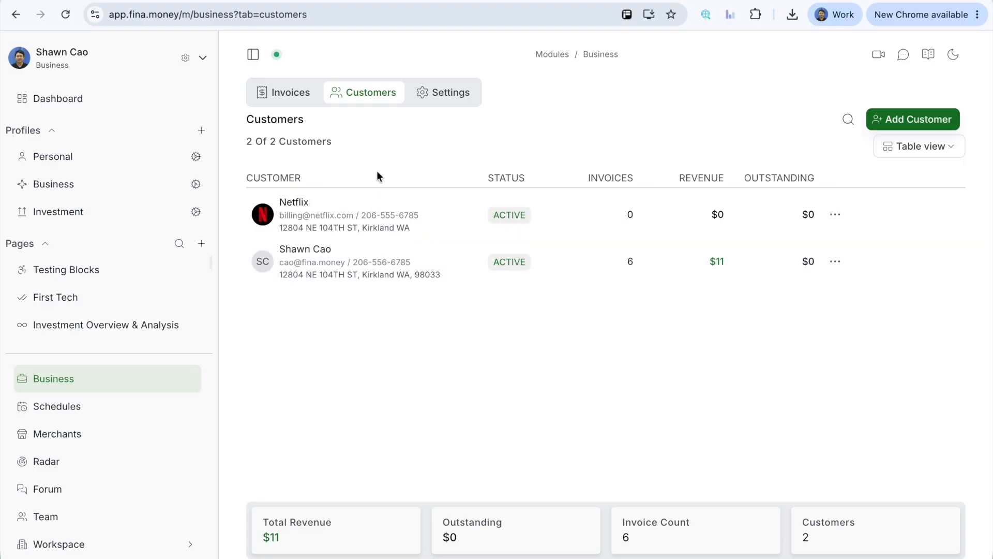
# Step: Glance at the invoices list and examine the actions available for the second customer in the customers table
pyautogui.click(287, 93)
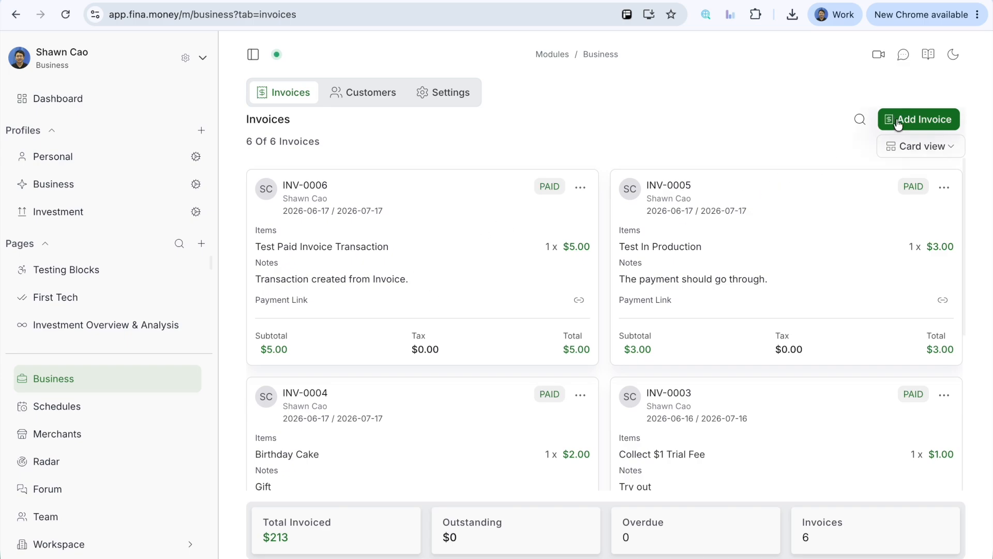
pyautogui.click(383, 102)
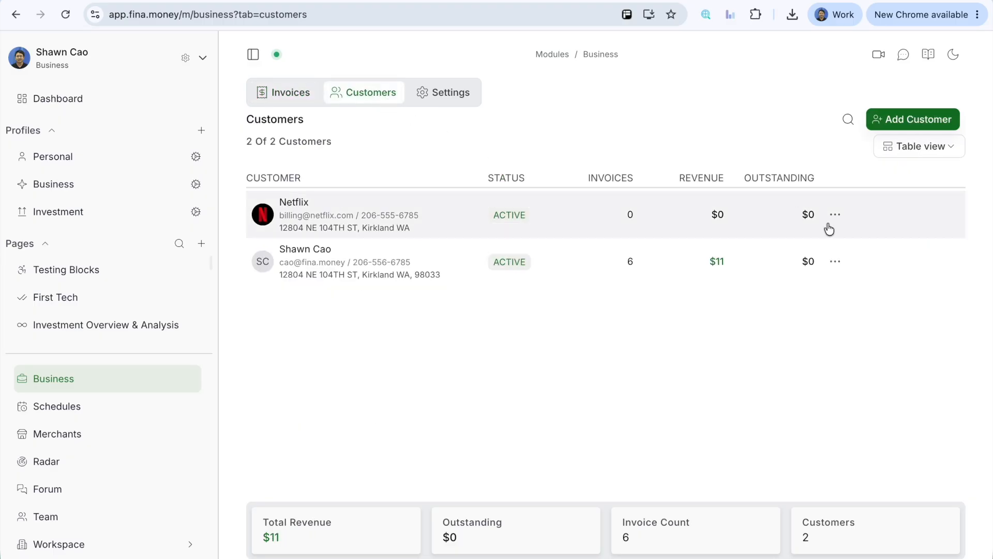
pyautogui.click(834, 262)
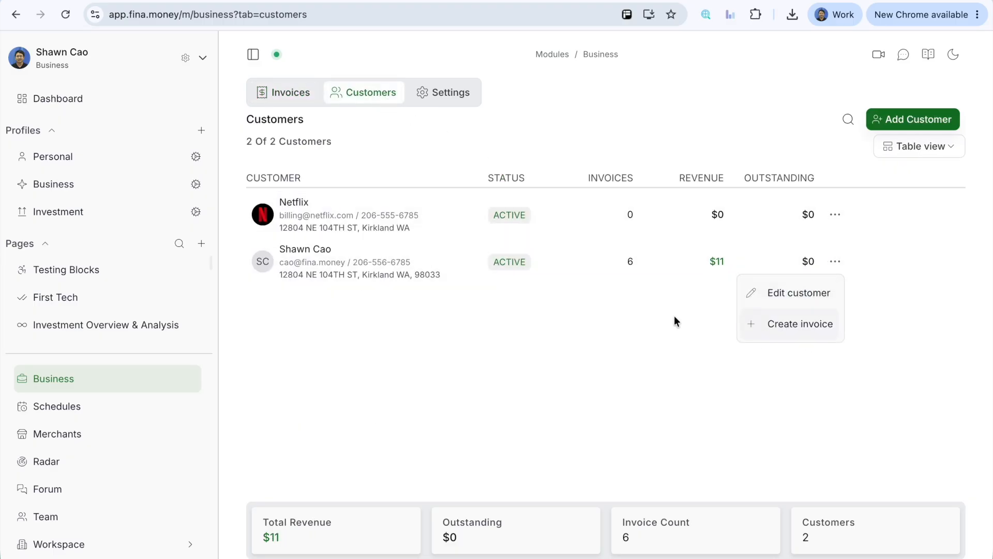
pyautogui.click(565, 350)
# Step: Open the invoices list and look through the existing invoice cards
pyautogui.click(280, 92)
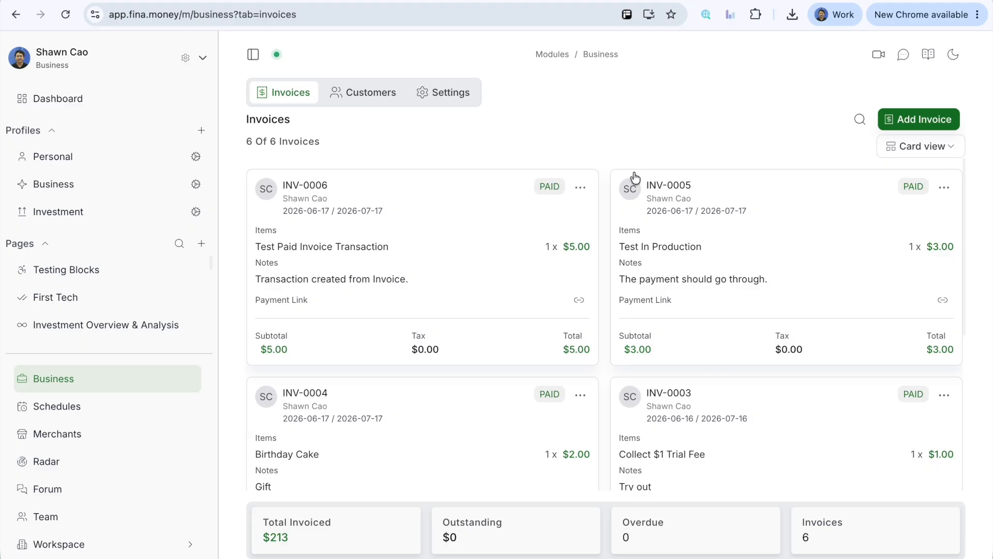
pyautogui.scroll(-1, 581, 267)
pyautogui.scroll(-5, 580, 267)
pyautogui.scroll(6, 583, 255)
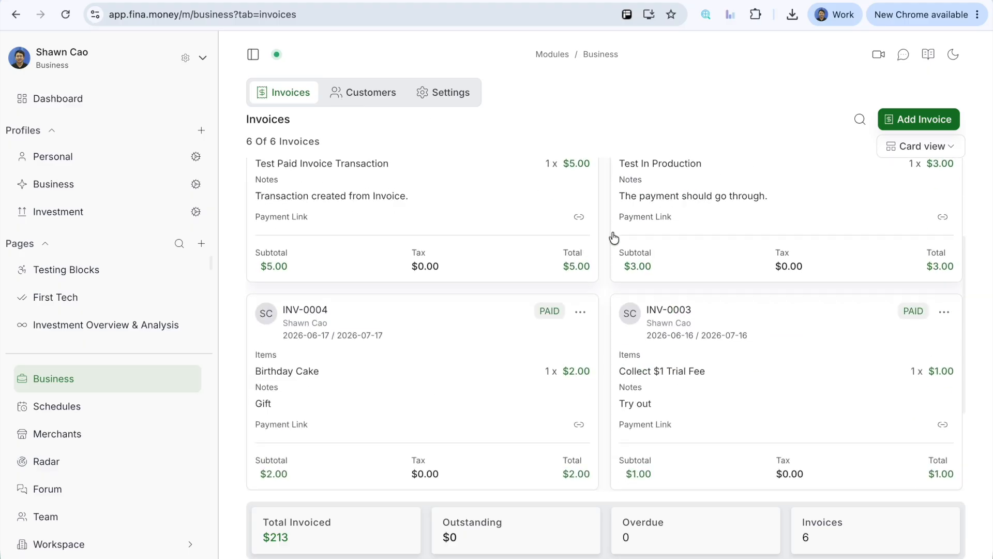
# Step: Start a new invoice, keep its status as Draft and assign it to the second listed customer
pyautogui.click(903, 127)
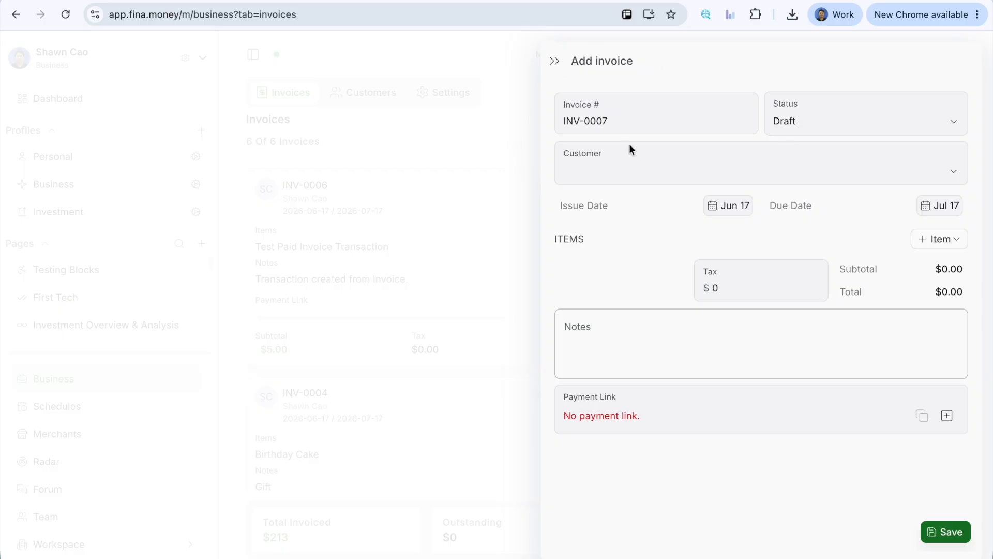
pyautogui.click(829, 124)
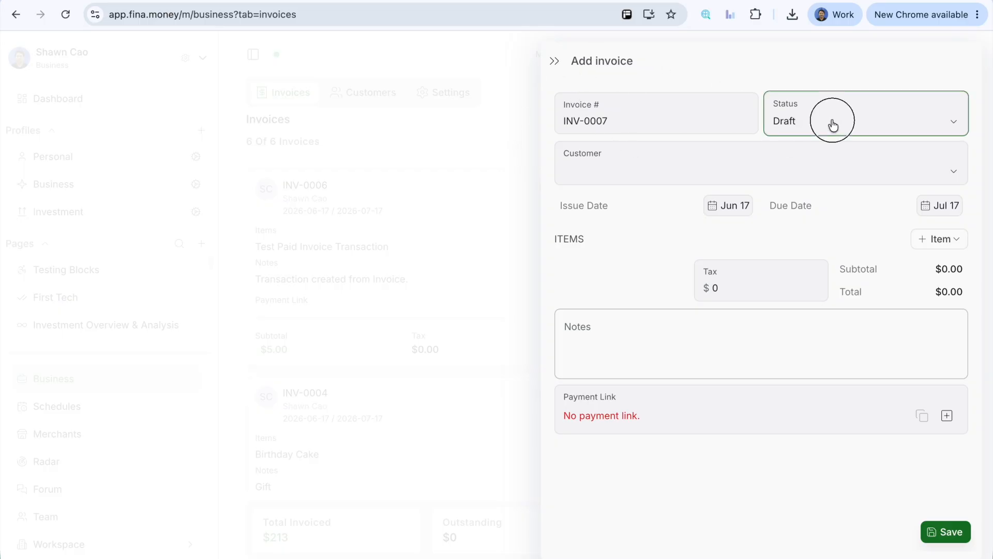
pyautogui.click(833, 124)
pyautogui.click(643, 172)
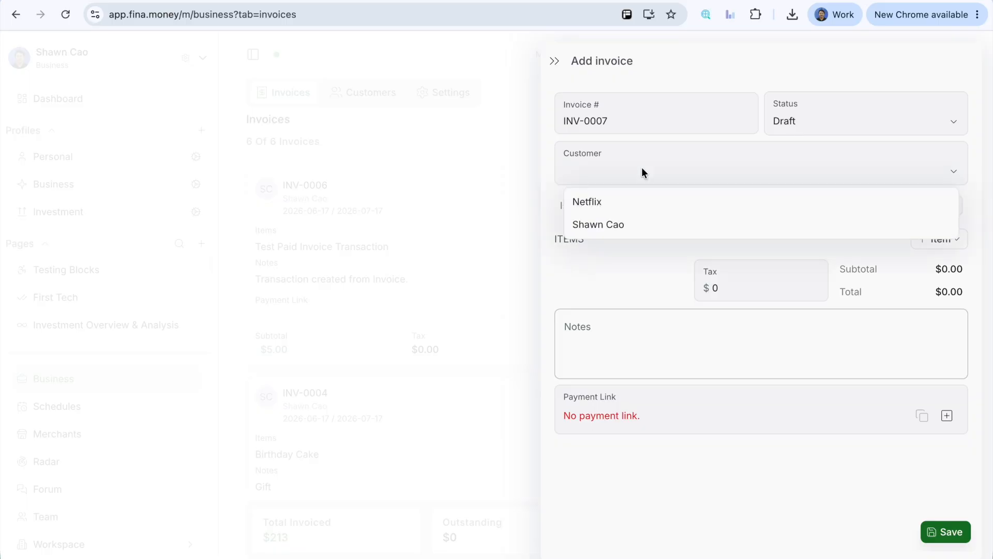
pyautogui.click(640, 225)
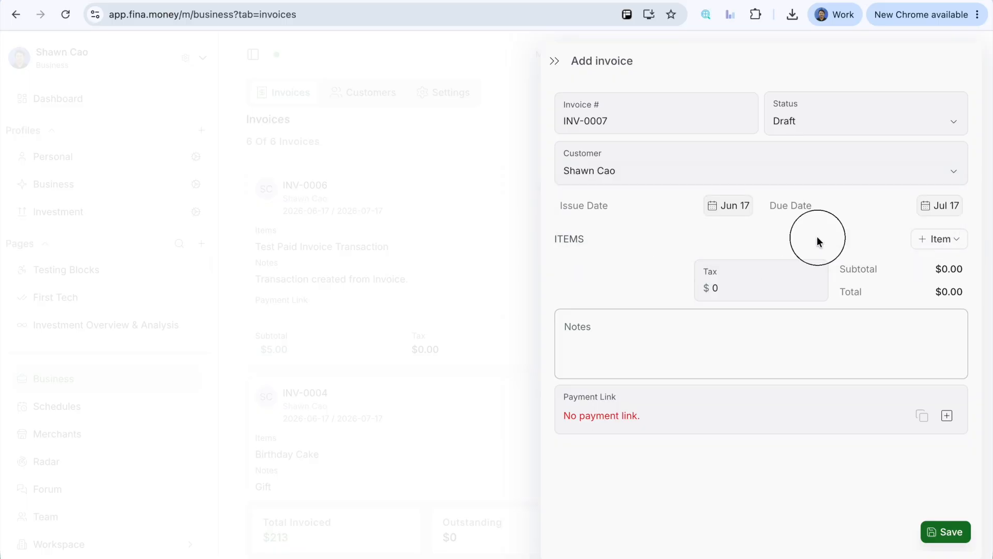
# Step: Add the saved Data automation ($1000) and Data visualization ($2000) services as items on the new invoice
pyautogui.click(941, 244)
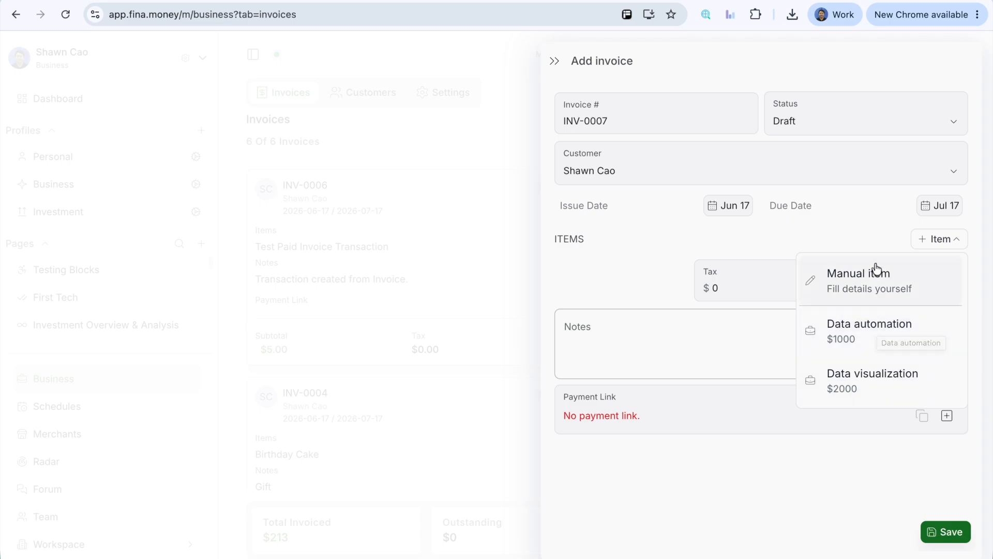
pyautogui.click(875, 346)
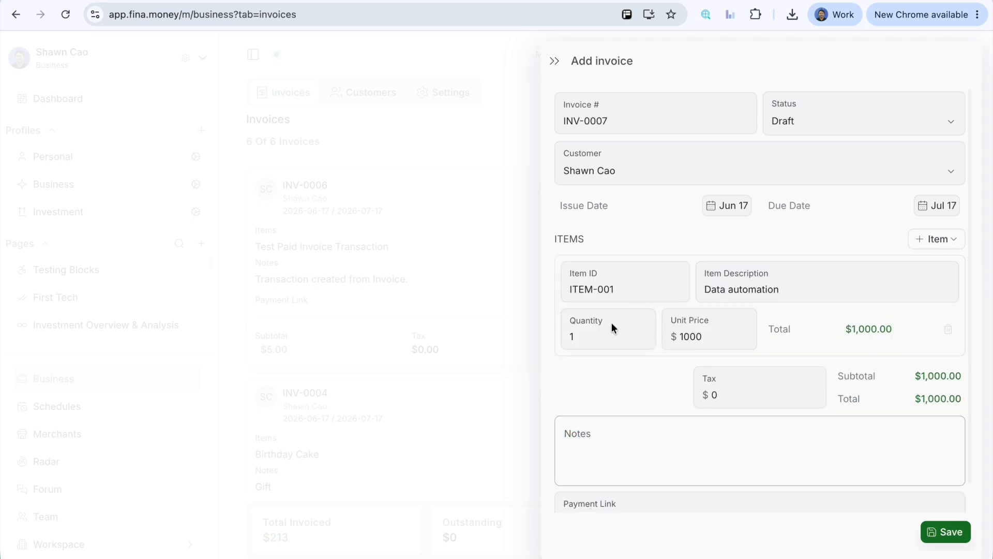
pyautogui.click(950, 246)
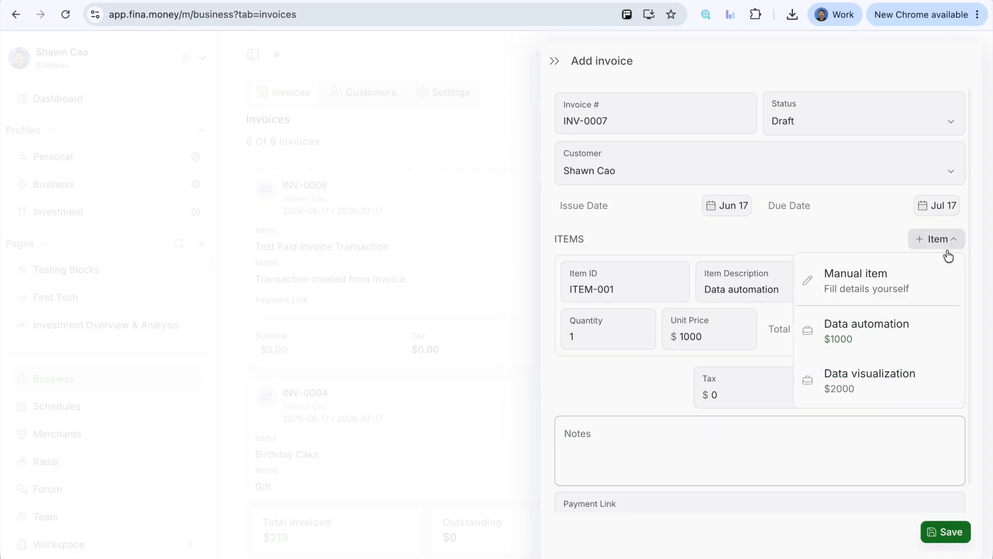
pyautogui.click(865, 386)
# Step: Set the new invoice's tax to $300
pyautogui.scroll(-2, 804, 266)
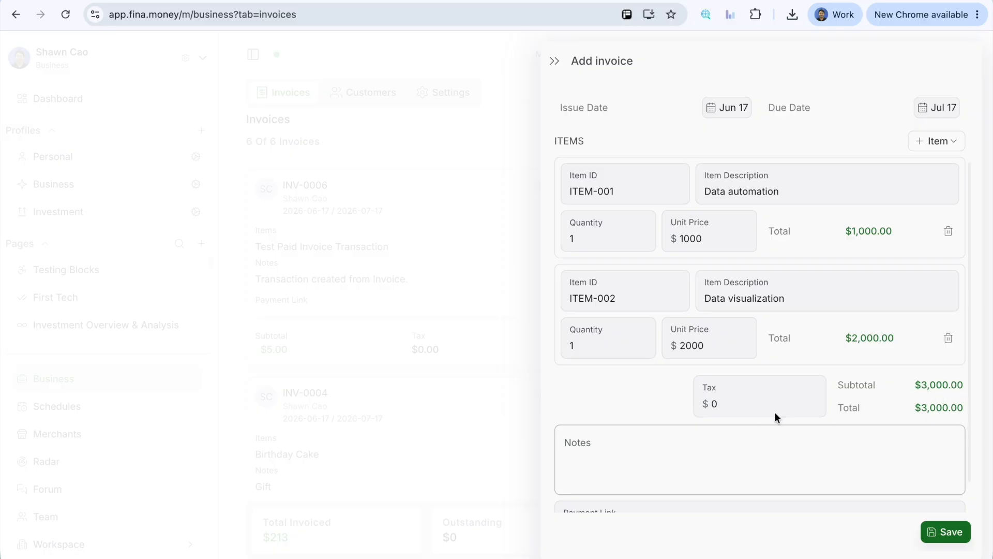
pyautogui.click(729, 403)
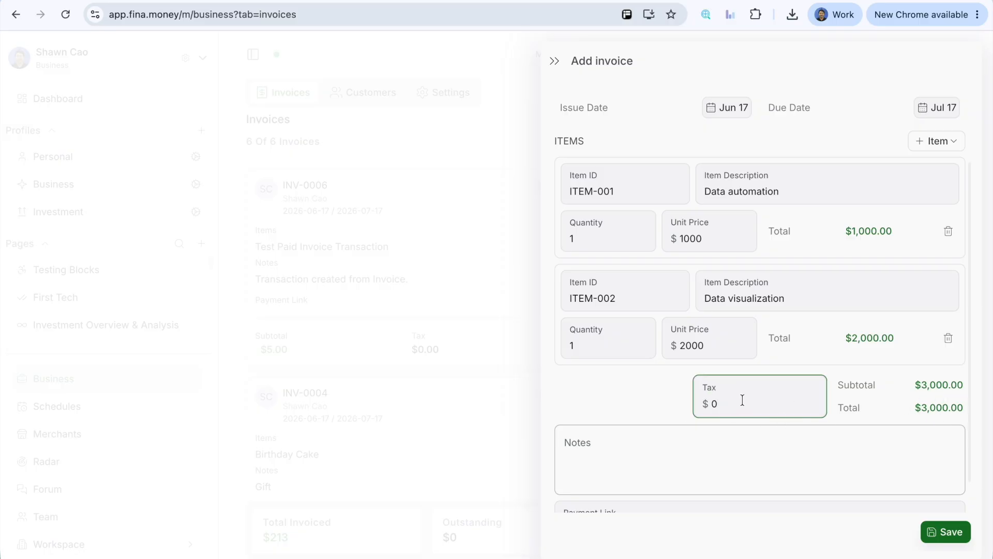
pyautogui.write('300')
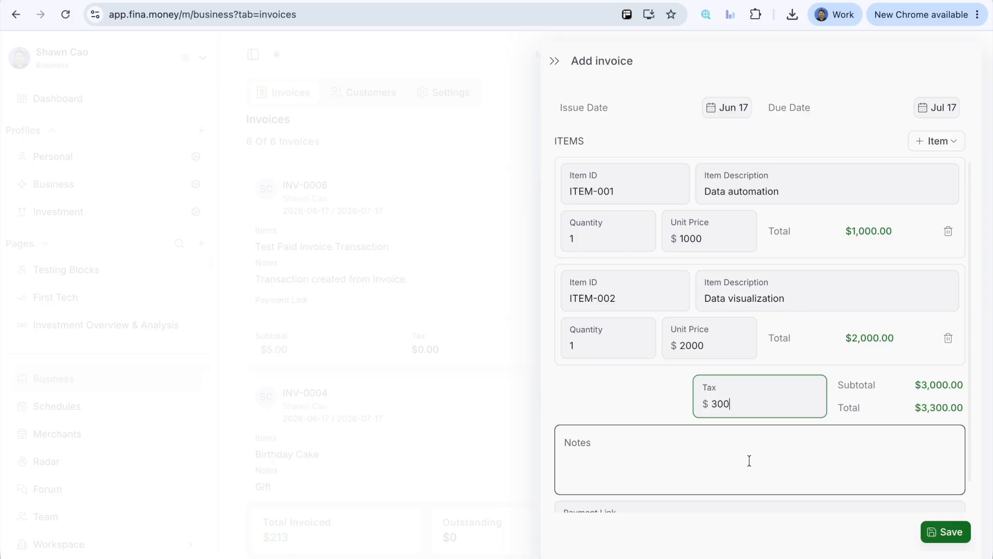
pyautogui.click(876, 415)
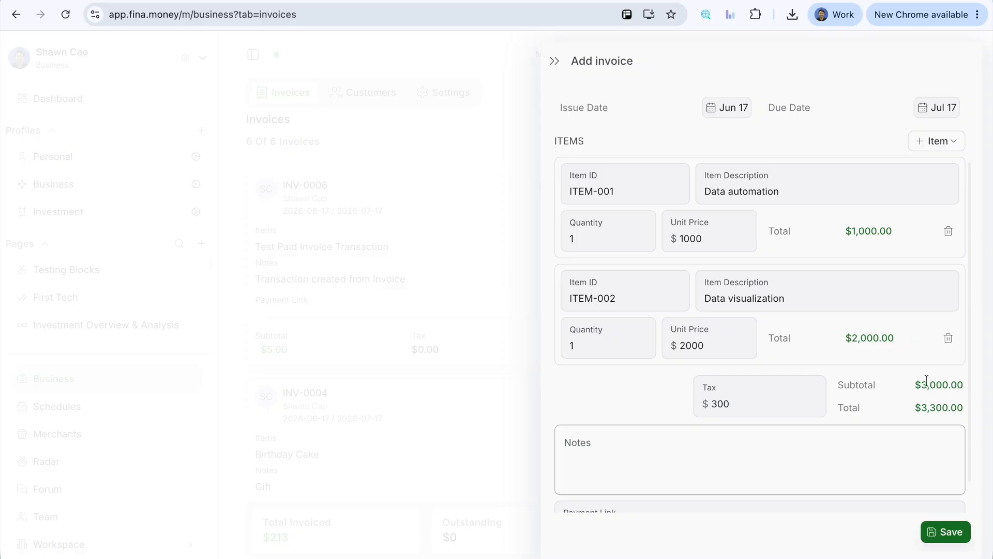
# Step: Create a payment link for the new invoice
pyautogui.scroll(-1, 865, 385)
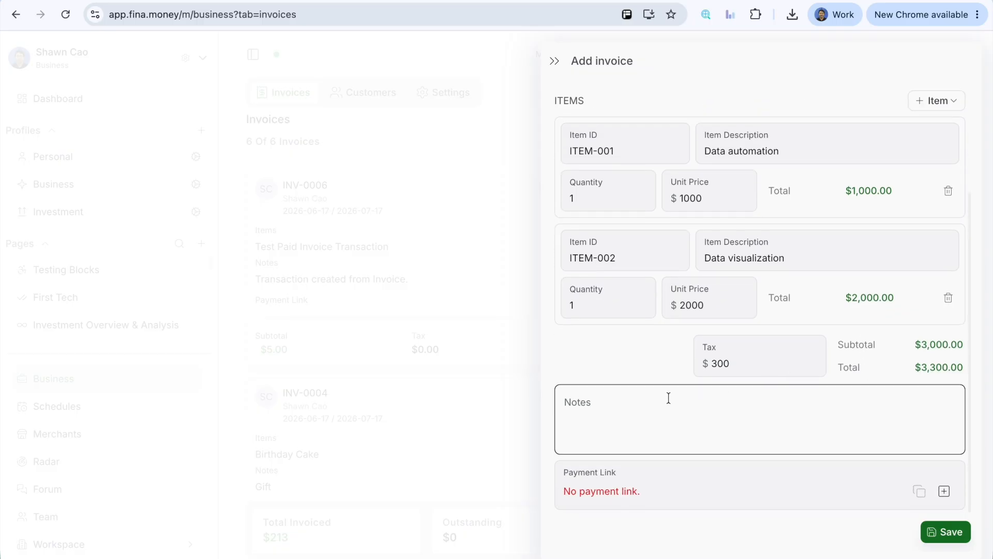
pyautogui.click(606, 412)
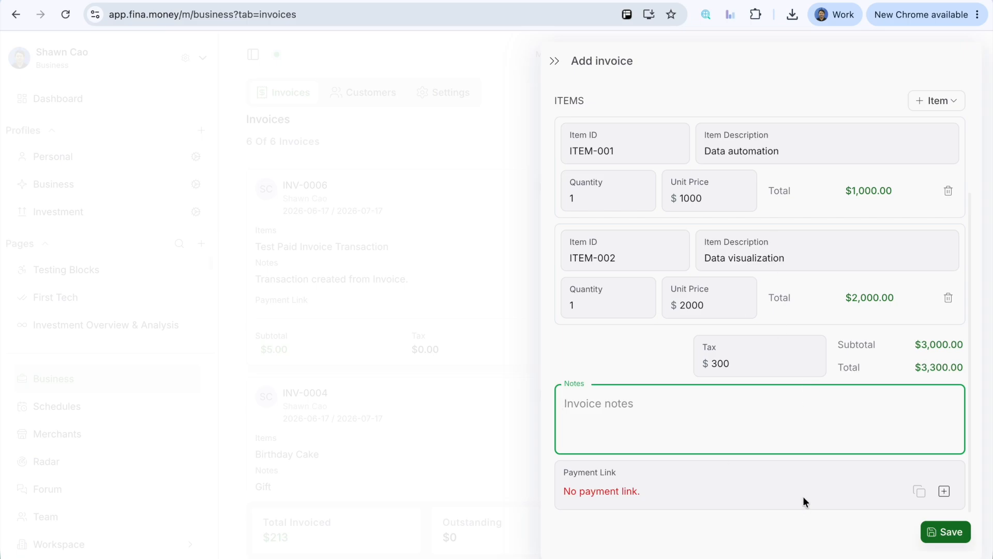
pyautogui.click(941, 490)
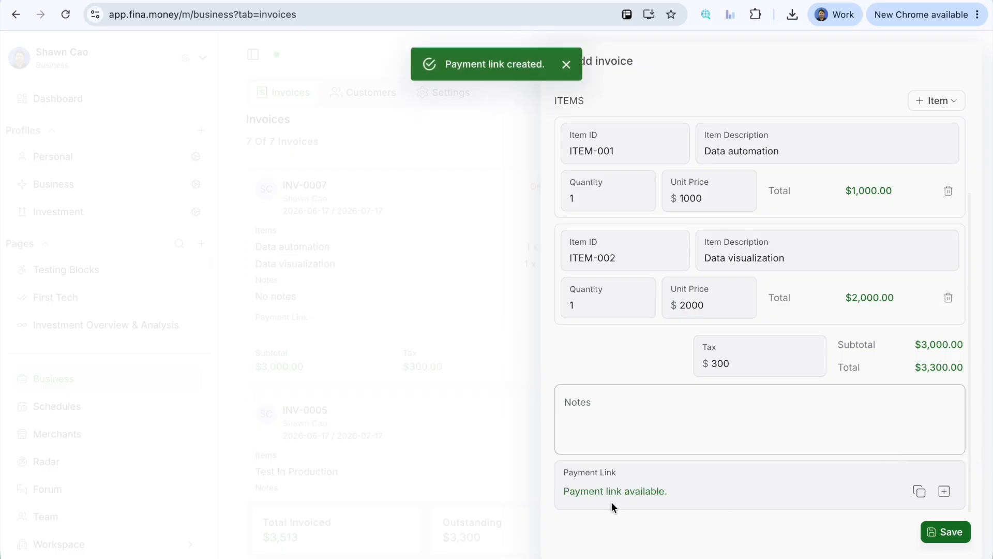
# Step: Enter "test note" as the invoice notes and save the invoice
pyautogui.click(632, 422)
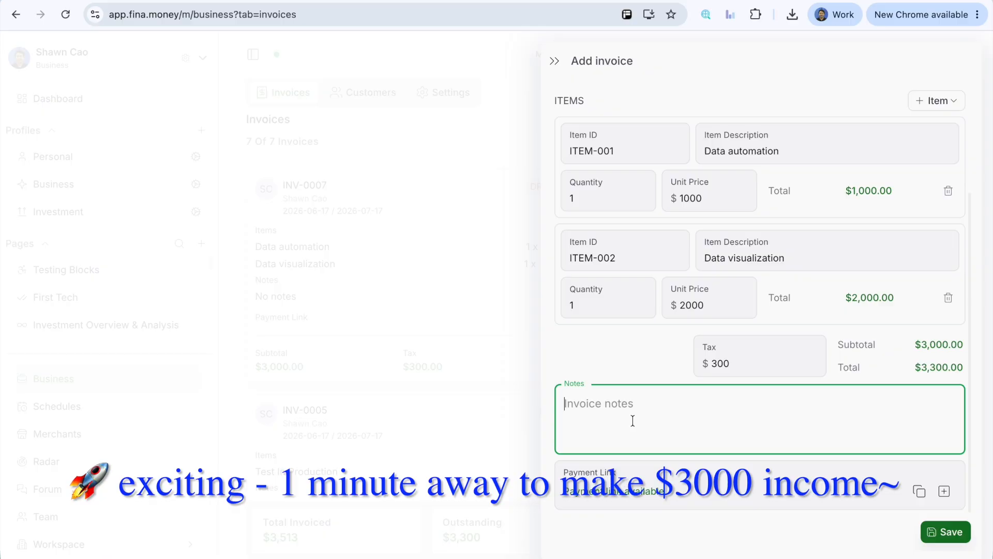
pyautogui.write('test note')
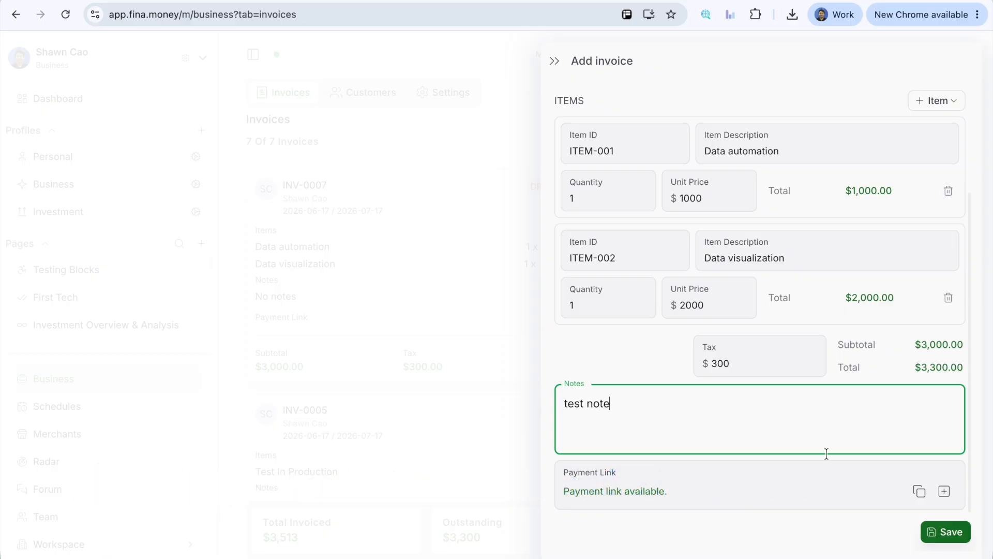
pyautogui.click(945, 535)
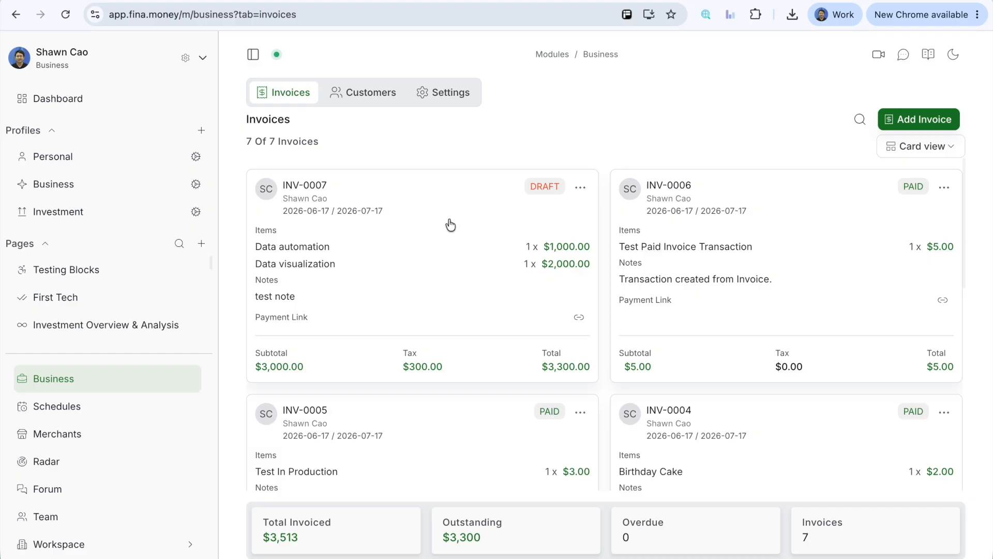
# Step: Open the preview of the draft invoice INV-0007 and look through the whole document
pyautogui.click(423, 275)
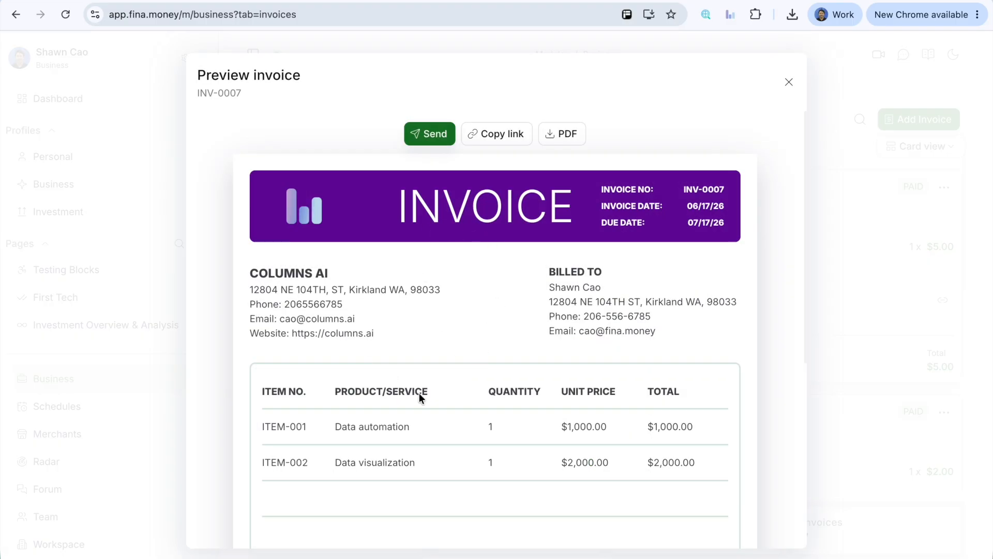
pyautogui.scroll(-6, 572, 375)
pyautogui.scroll(6, 560, 380)
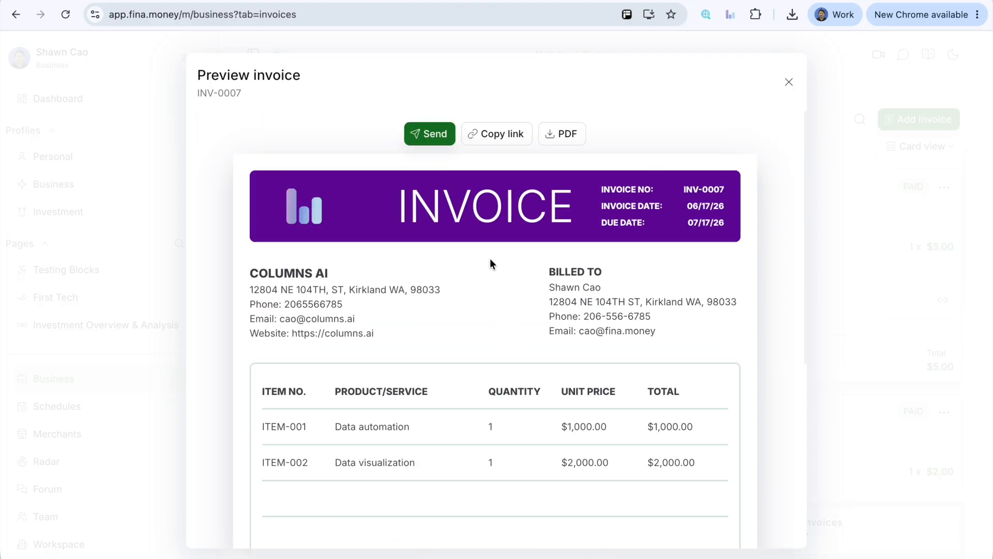
# Step: Copy the link of invoice INV-0007, open it in a new browser tab and review the customer-facing invoice page
pyautogui.click(487, 136)
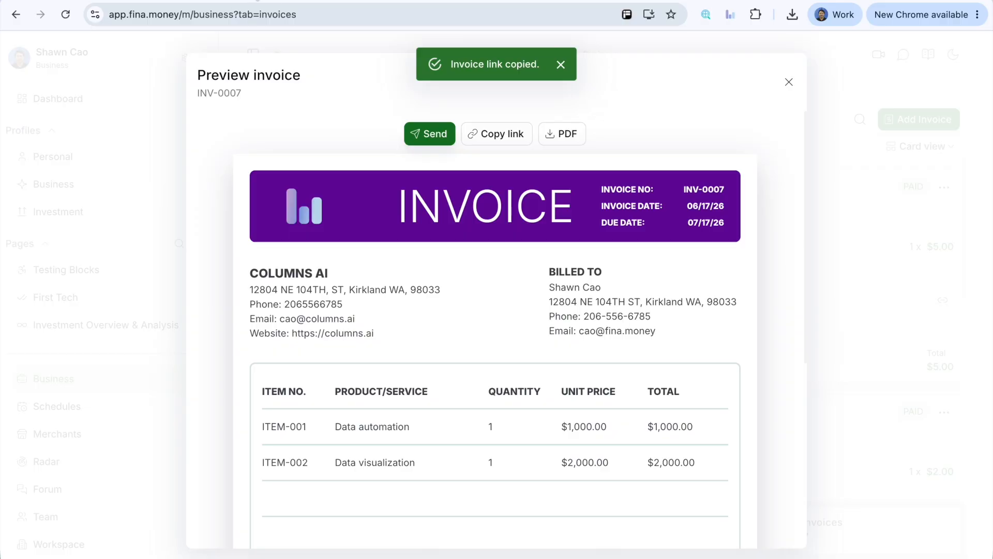
pyautogui.hotkey('ctrl', 't')
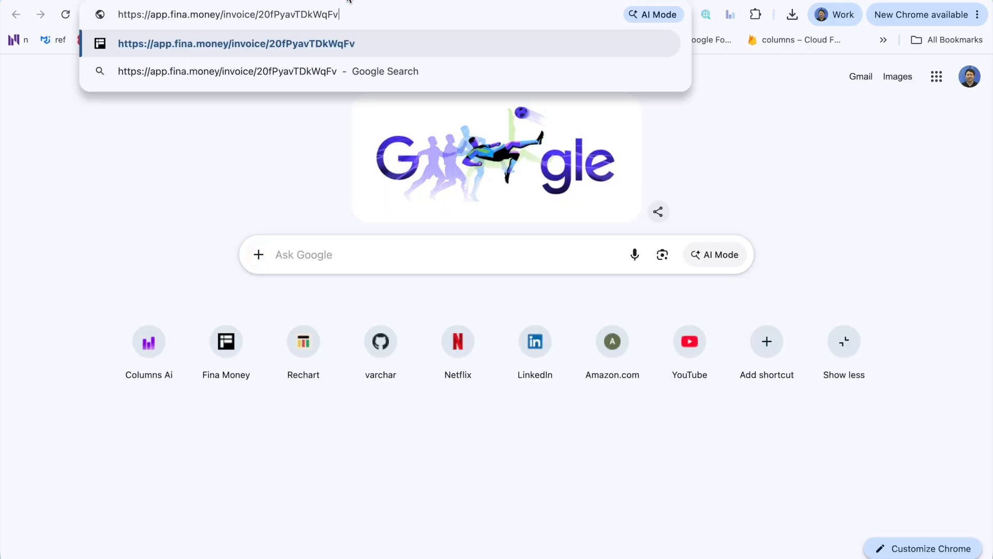
pyautogui.press('Return')
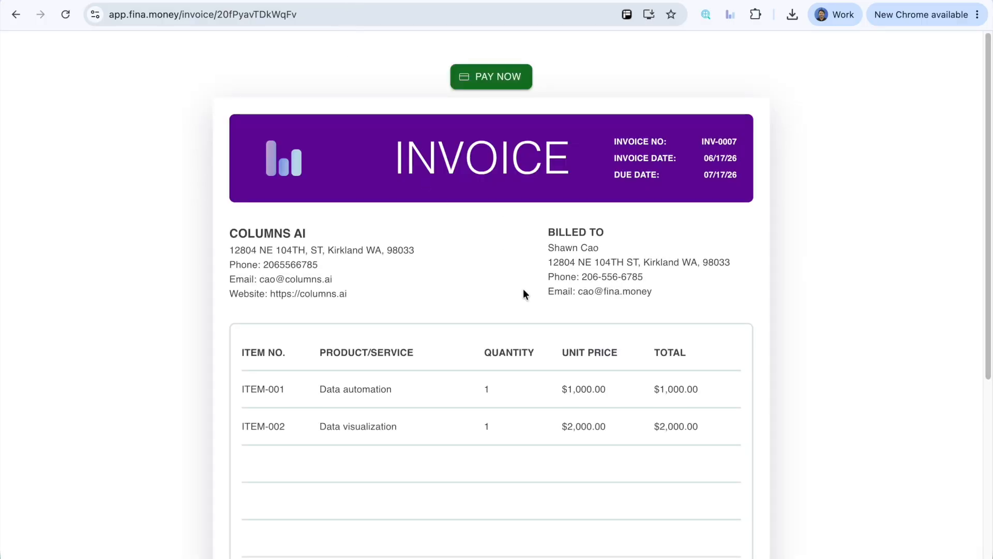
pyautogui.moveTo(623, 308); pyautogui.dragTo(564, 373)
pyautogui.click(558, 349)
pyautogui.scroll(-4, 560, 351)
pyautogui.scroll(4, 533, 311)
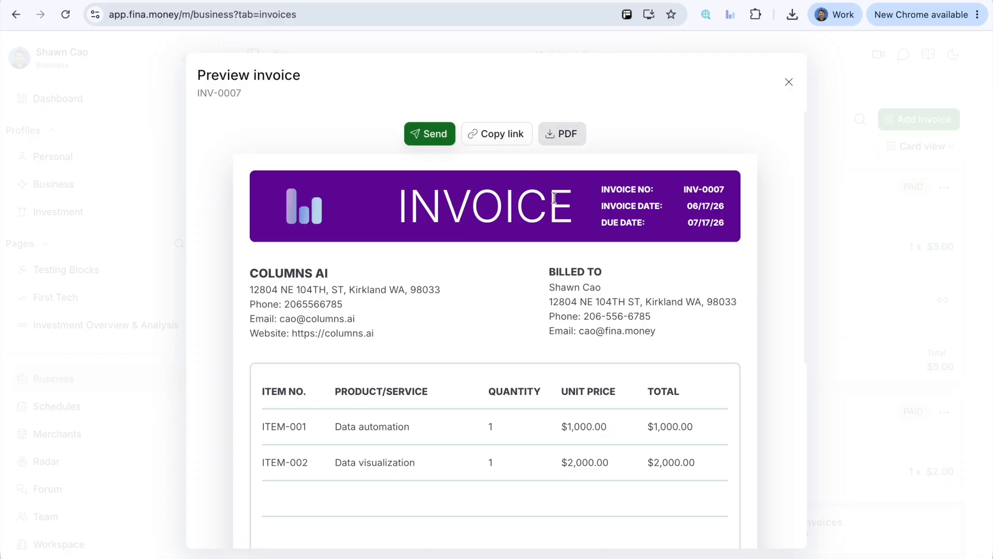
# Step: Review the INV-0007 preview down to its totals and footer, and close the preview
pyautogui.scroll(-3, 598, 348)
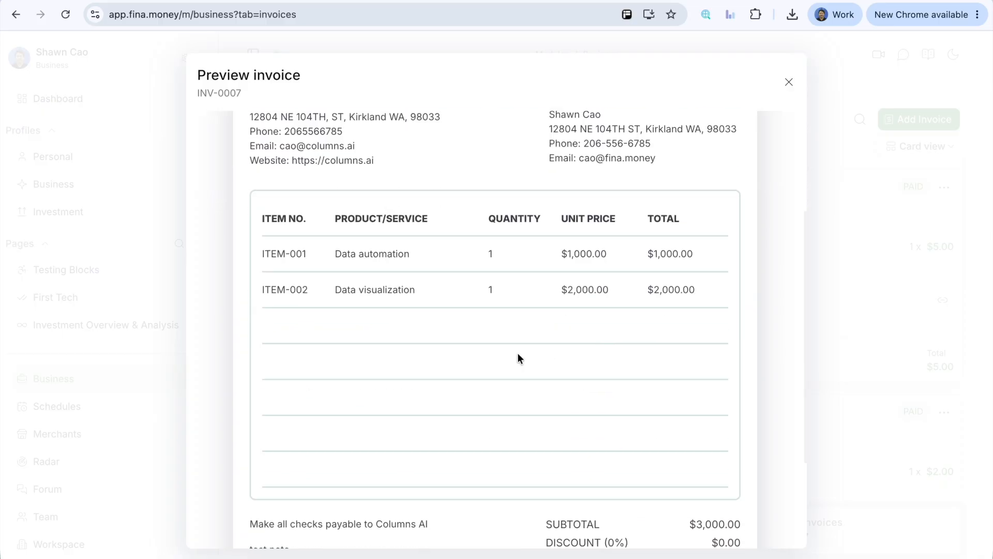
pyautogui.scroll(-3, 518, 354)
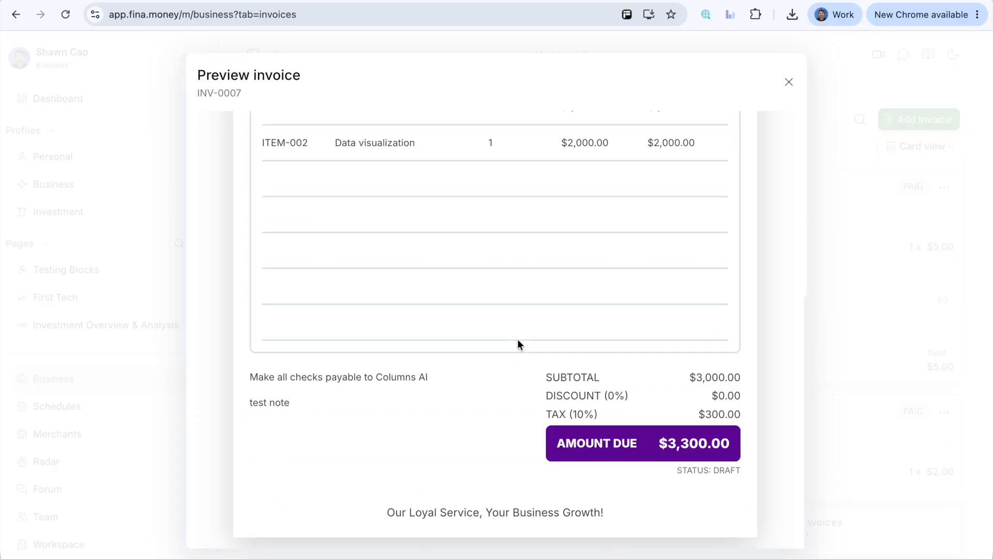
pyautogui.scroll(6, 517, 343)
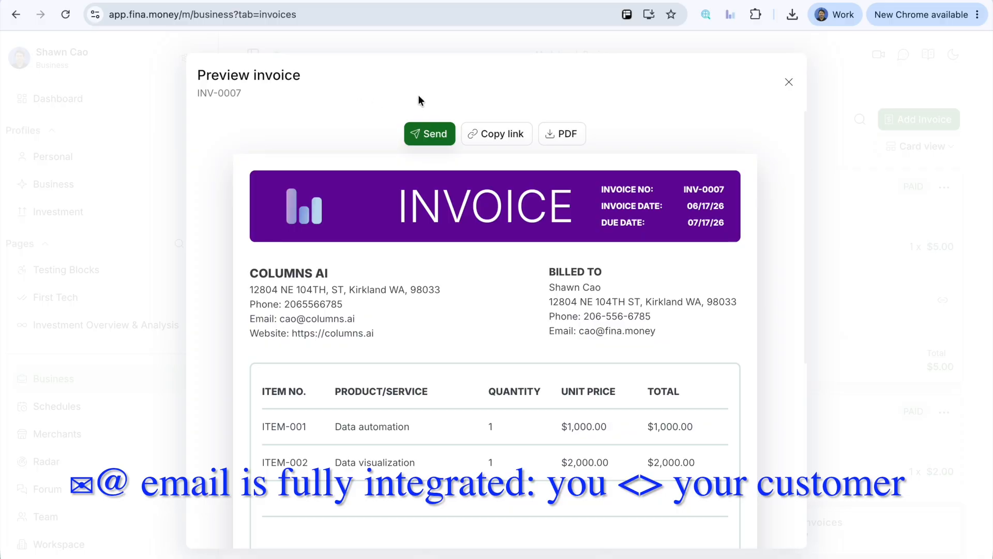
pyautogui.click(789, 82)
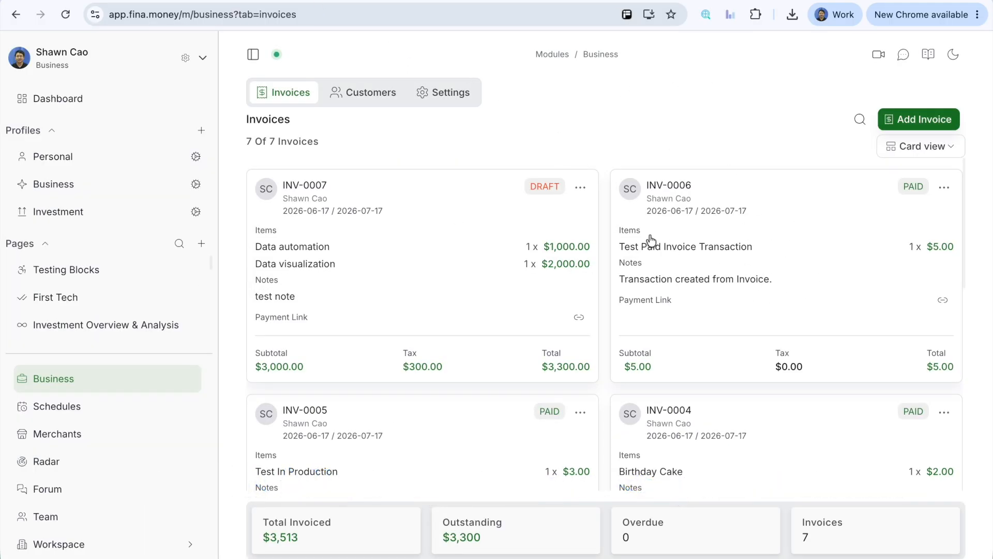
# Step: Preview the paid invoice INV-0006, check its payment status below the amount due, and close the preview
pyautogui.click(821, 279)
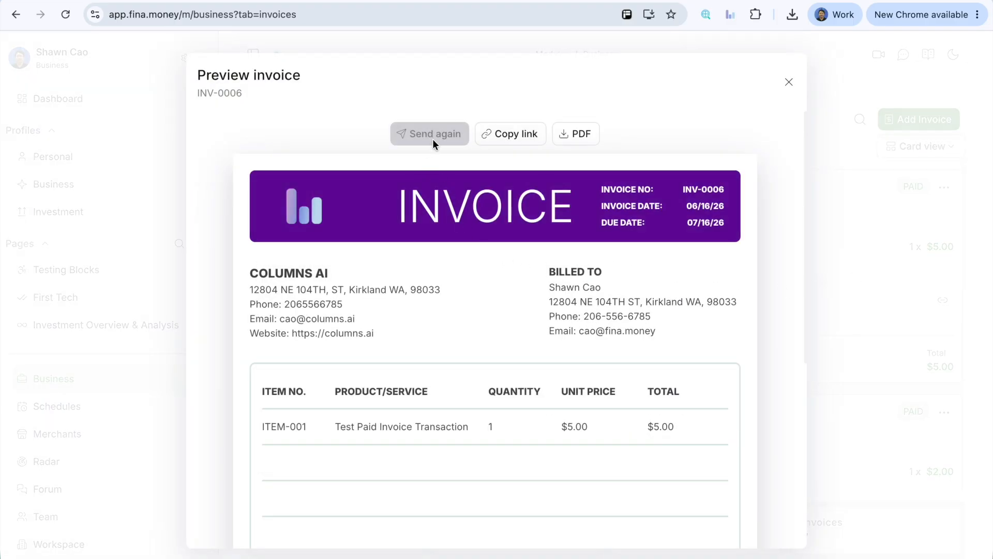
pyautogui.scroll(-8, 507, 137)
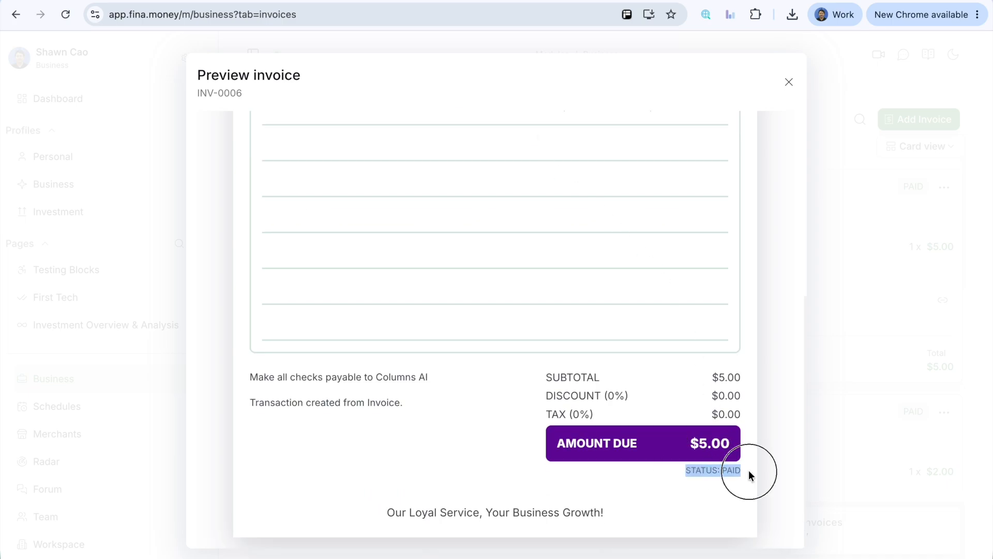
pyautogui.scroll(8, 679, 130)
pyautogui.click(787, 84)
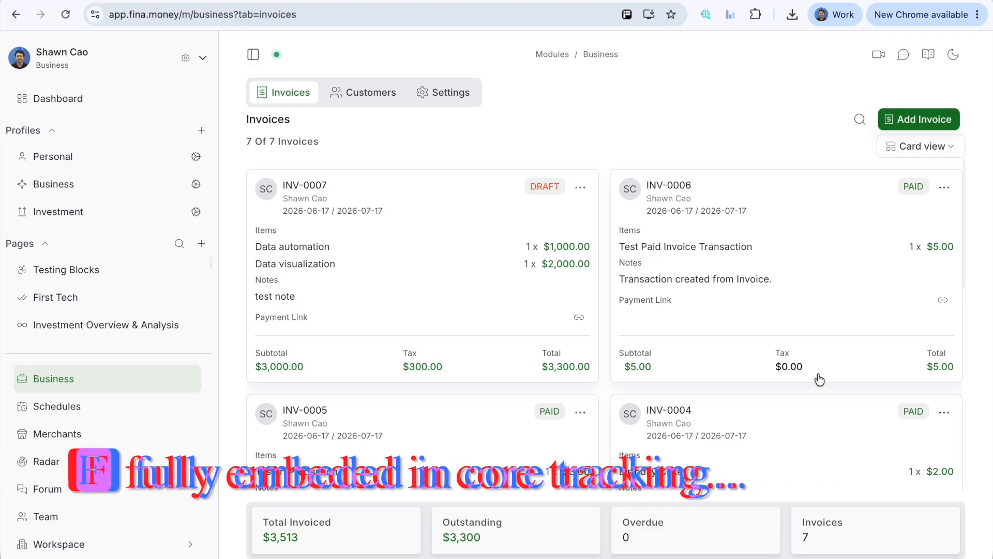
# Step: Check the business checking account in the settings and open the Invoice INV-0006 Paid transaction's details in the Personal profile
pyautogui.click(450, 91)
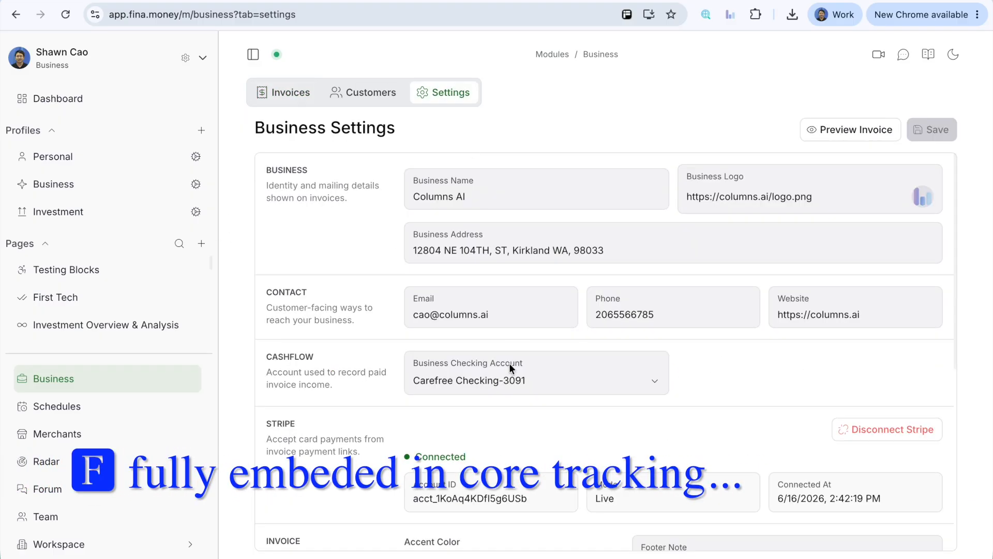
pyautogui.click(77, 158)
pyautogui.click(393, 95)
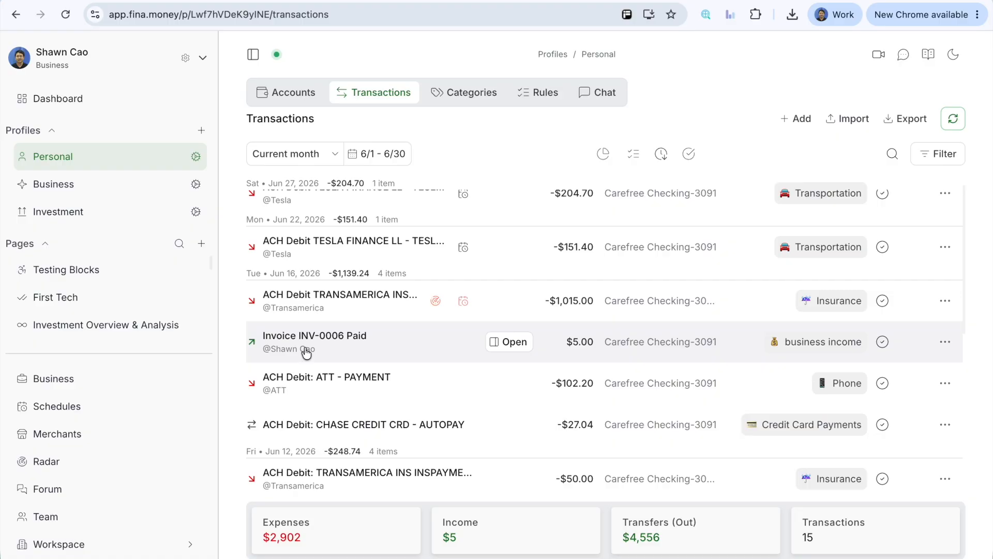
pyautogui.click(387, 355)
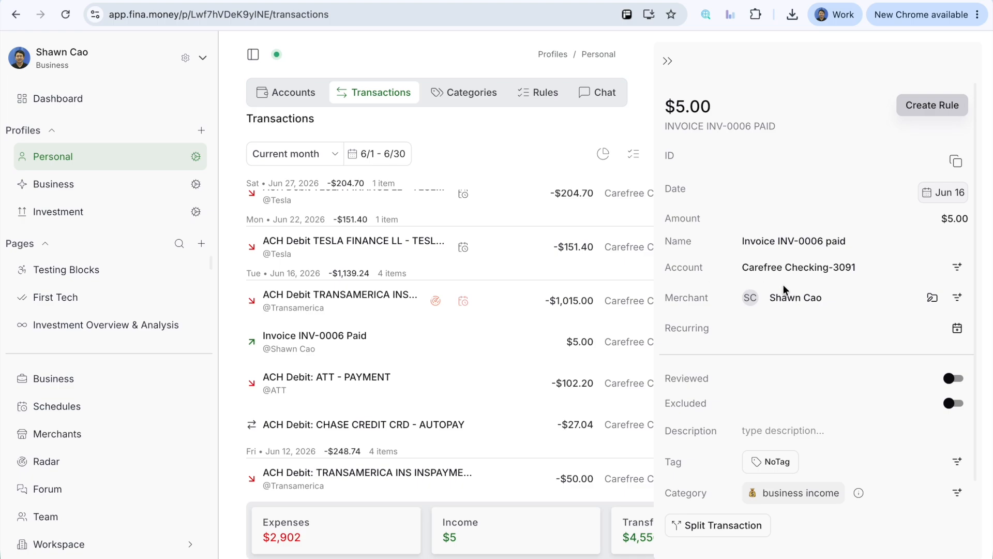
# Step: Review the rest of the Invoice INV-0006 Paid transaction's details, close them, and return to the Business module's invoices
pyautogui.scroll(-3, 819, 343)
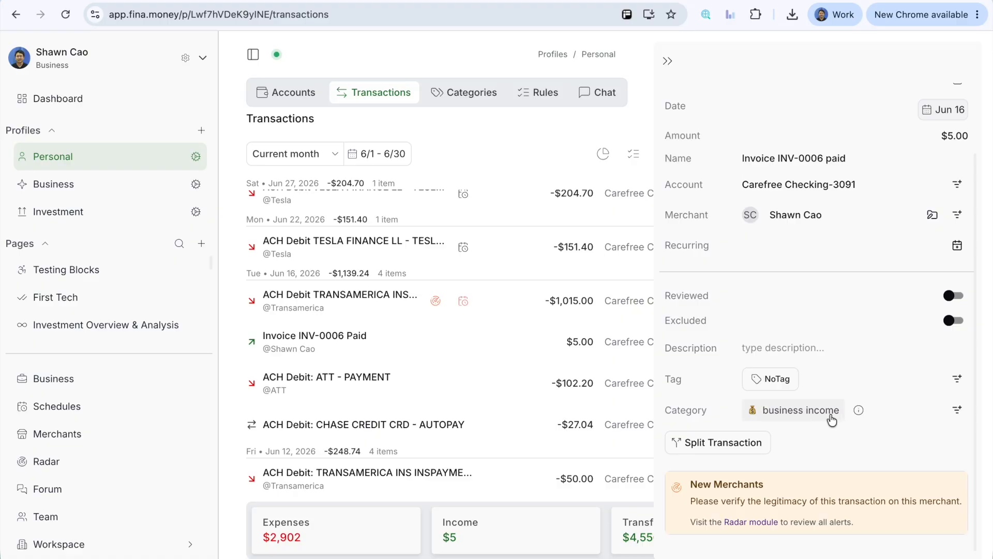
pyautogui.click(668, 63)
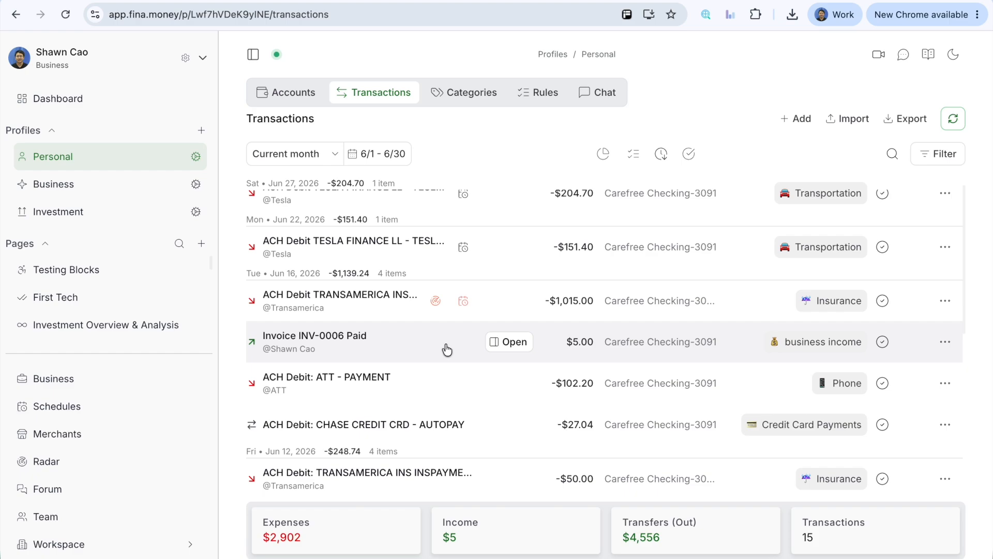
pyautogui.scroll(1, 406, 340)
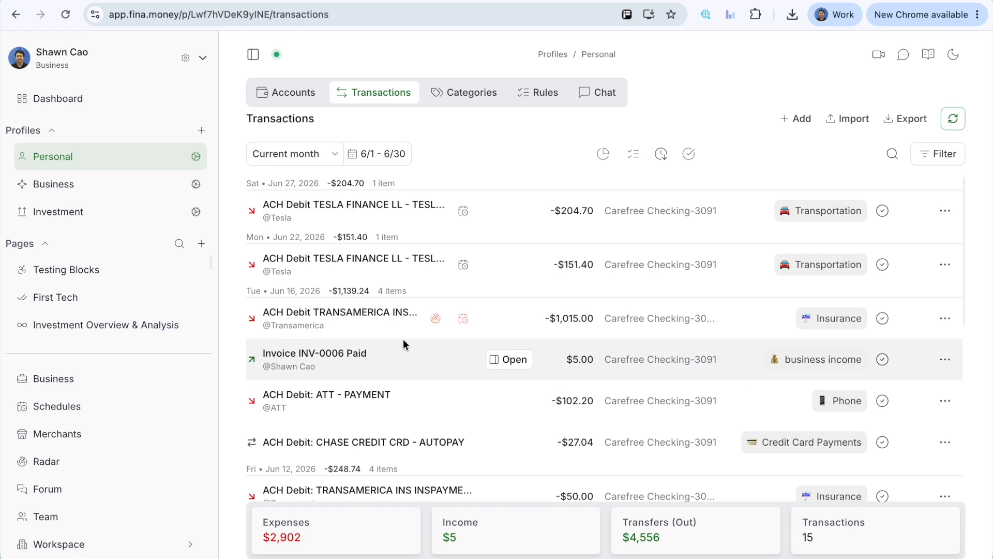
pyautogui.click(77, 373)
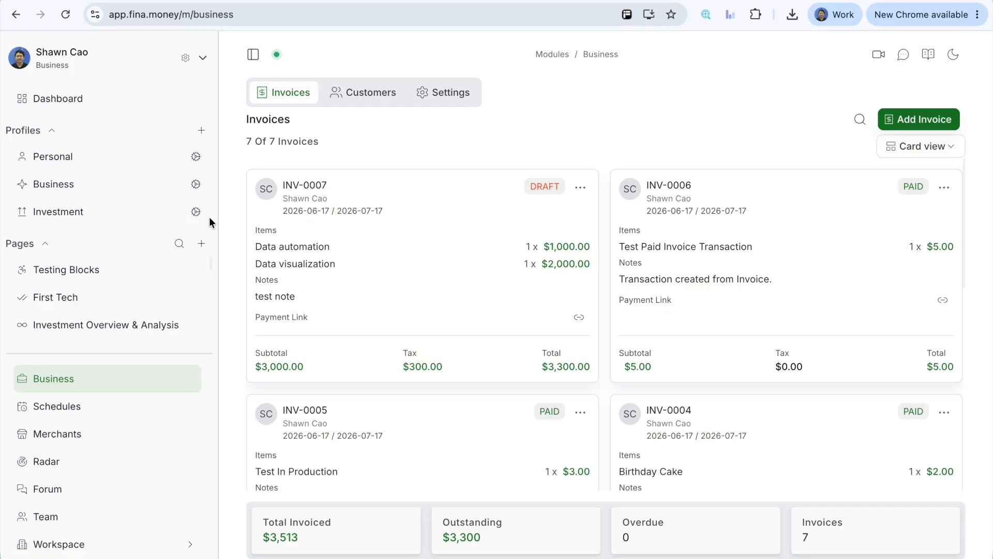
# Step: Turn on the Business profile type in the Business profile's settings and review its chart of accounts from assets down to equities
pyautogui.click(194, 186)
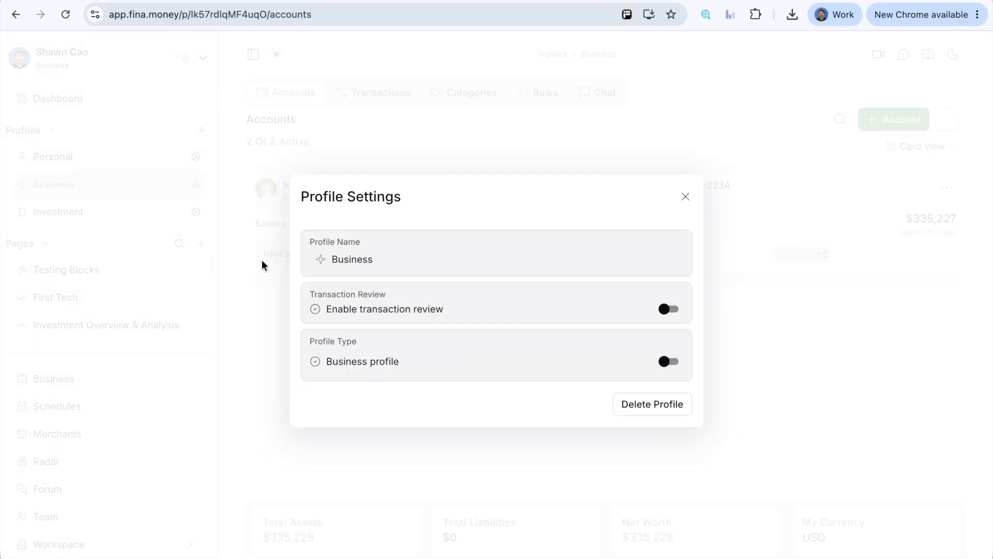
pyautogui.click(666, 362)
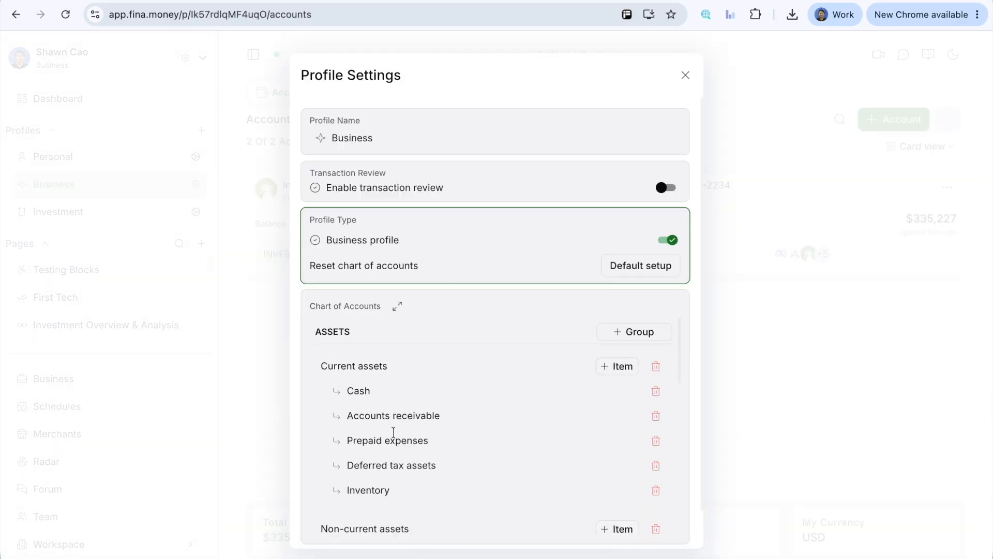
pyautogui.scroll(-4, 481, 427)
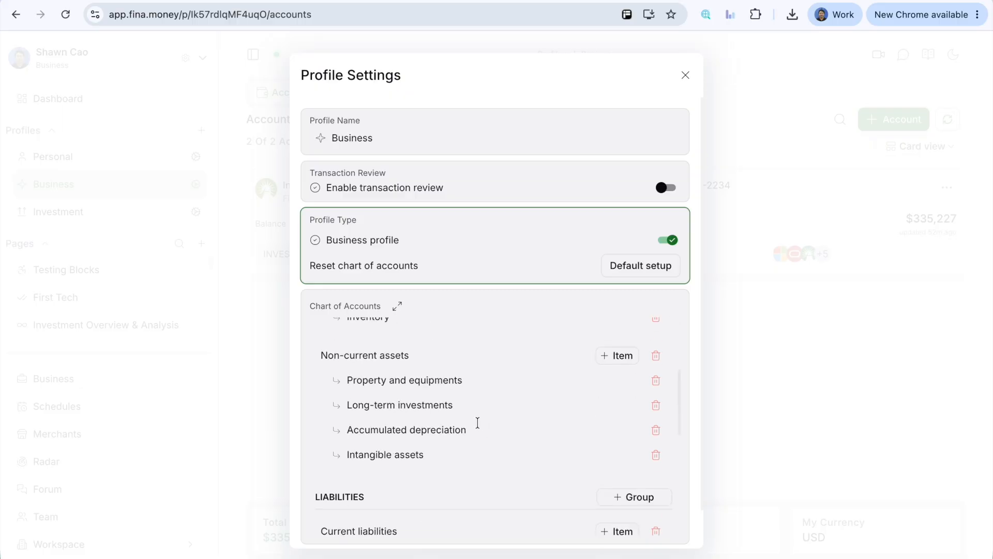
pyautogui.scroll(2, 472, 422)
pyautogui.scroll(3, 471, 422)
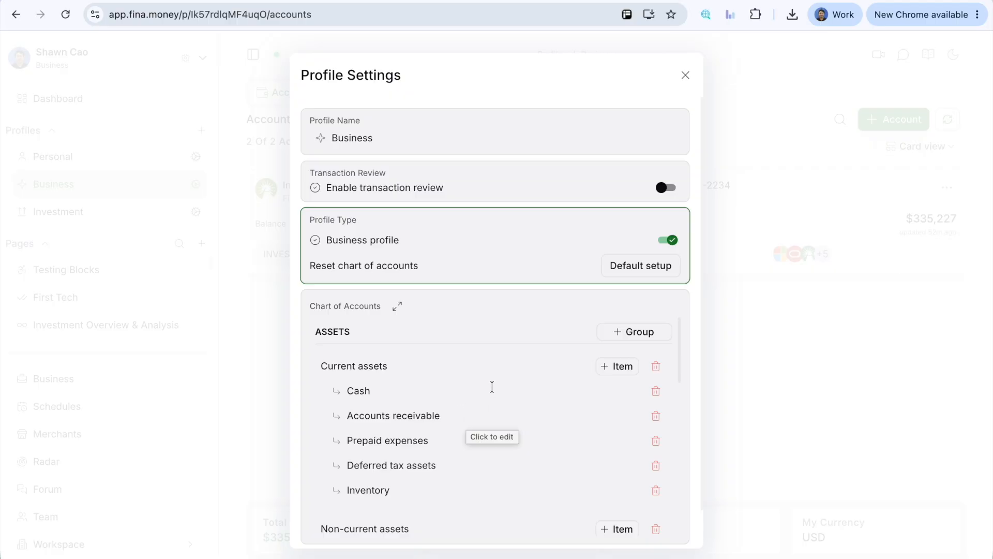
pyautogui.scroll(-6, 470, 393)
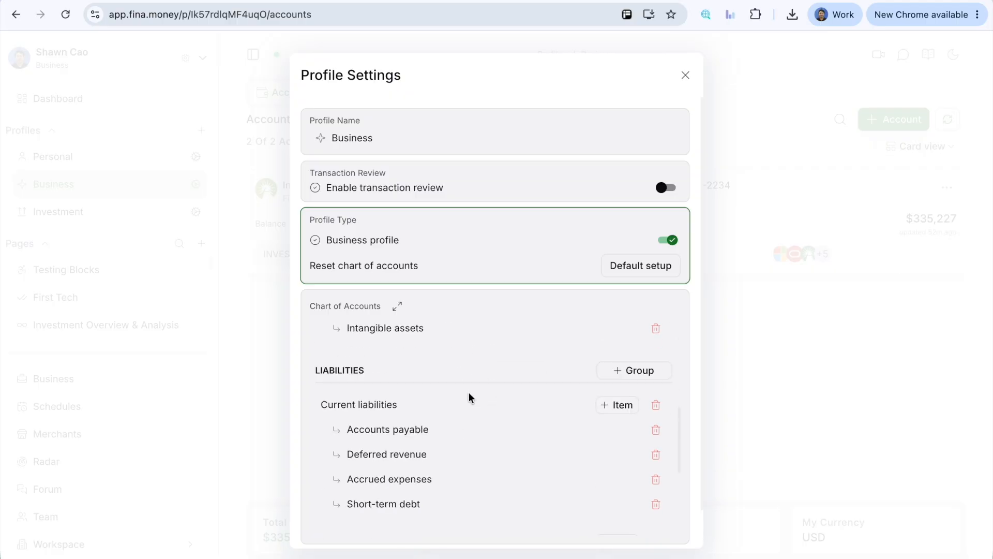
pyautogui.scroll(-4, 469, 392)
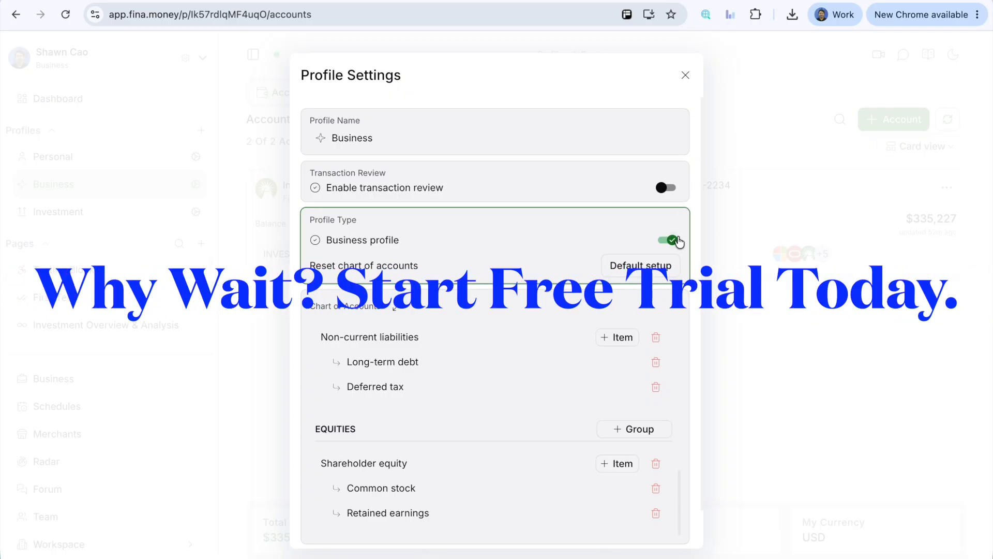
# Step: Turn the Business profile type back off, close the profile settings, and return to the Business module's invoices
pyautogui.click(673, 240)
pyautogui.click(684, 199)
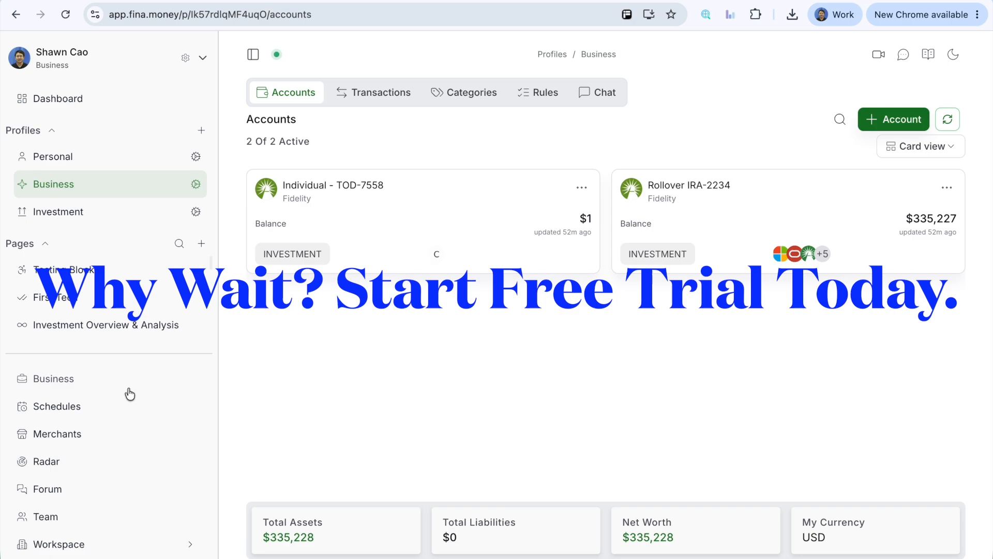
pyautogui.click(101, 388)
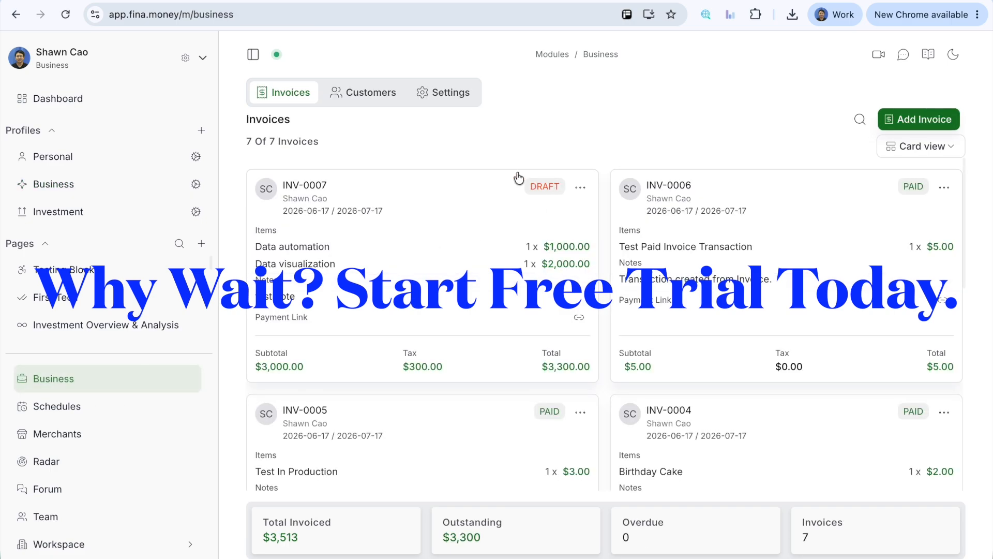